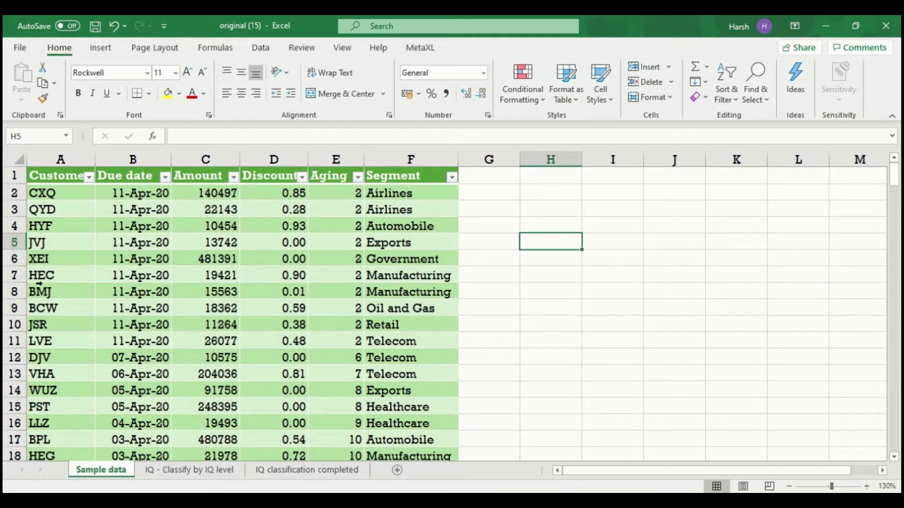
- Review one record of the sample data across the customer, due date, amount, discount, aging and segment columns
click(91, 227)
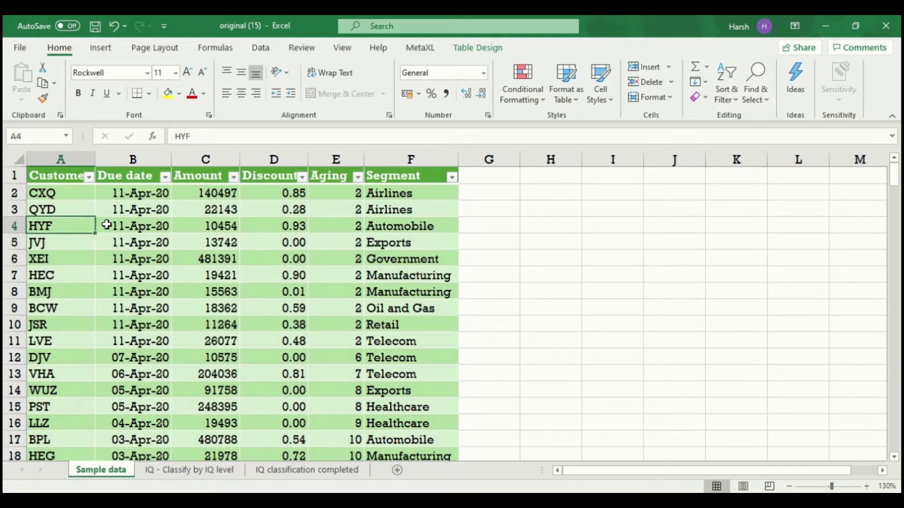
click(115, 225)
click(193, 224)
click(278, 221)
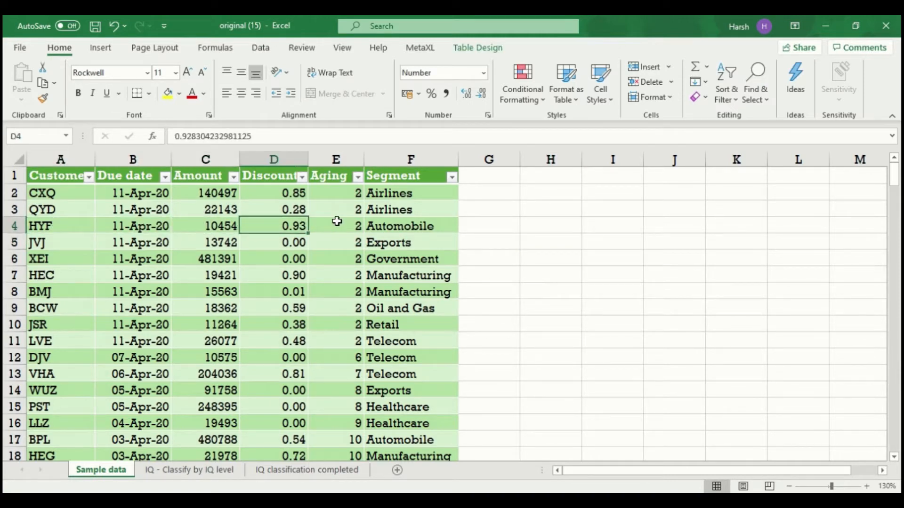
click(336, 221)
click(430, 226)
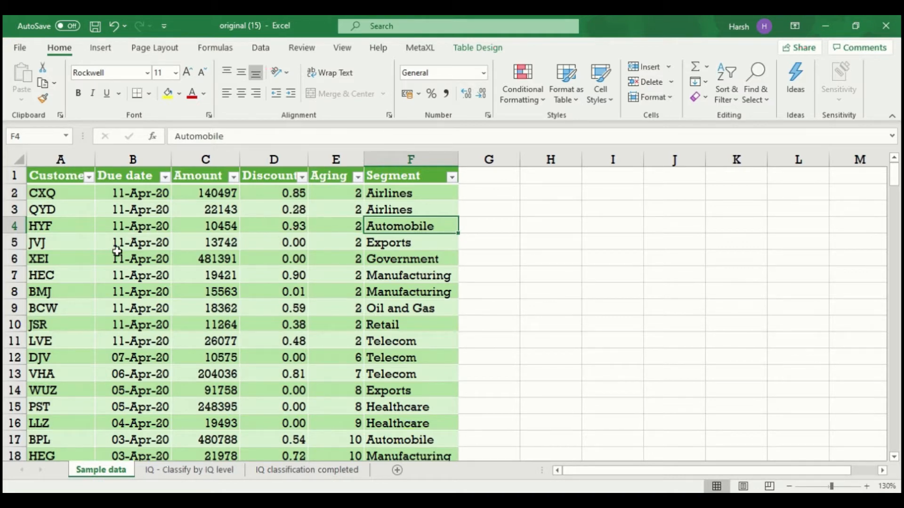
- Create a PivotTable from the Sales table on a new worksheet
click(315, 274)
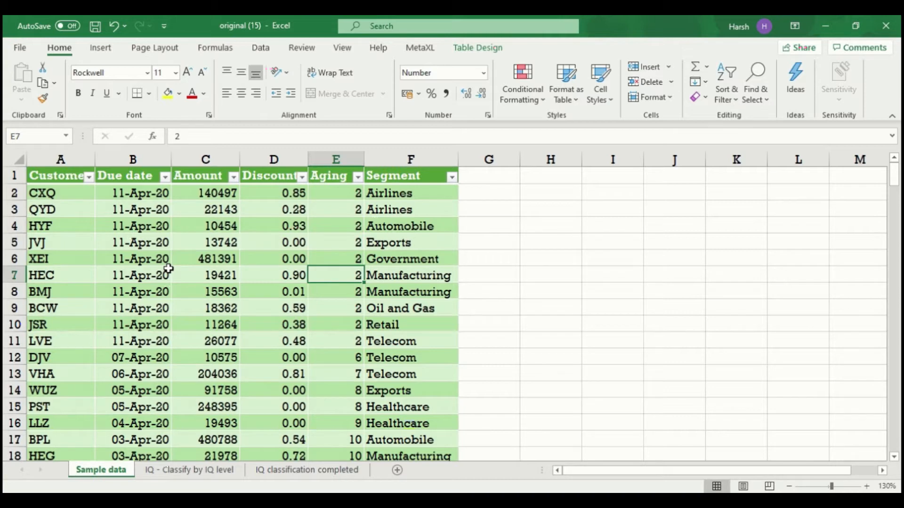
click(102, 48)
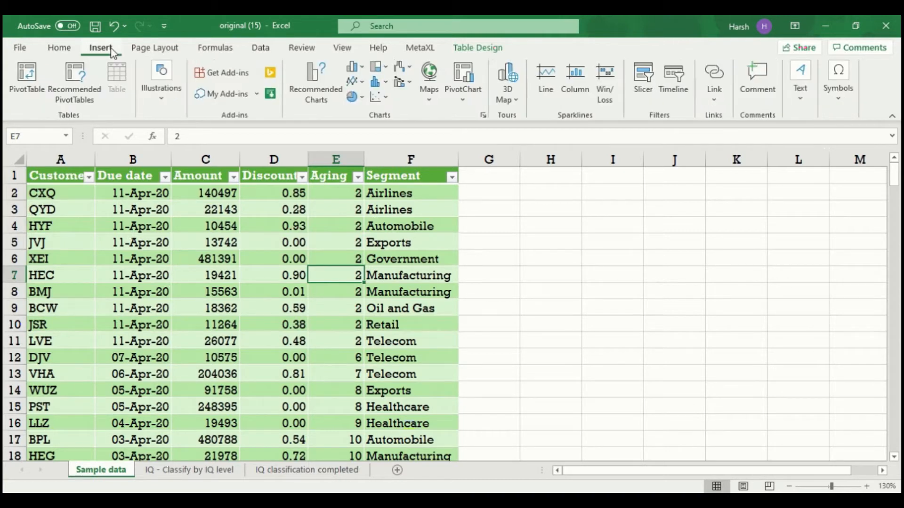
click(34, 89)
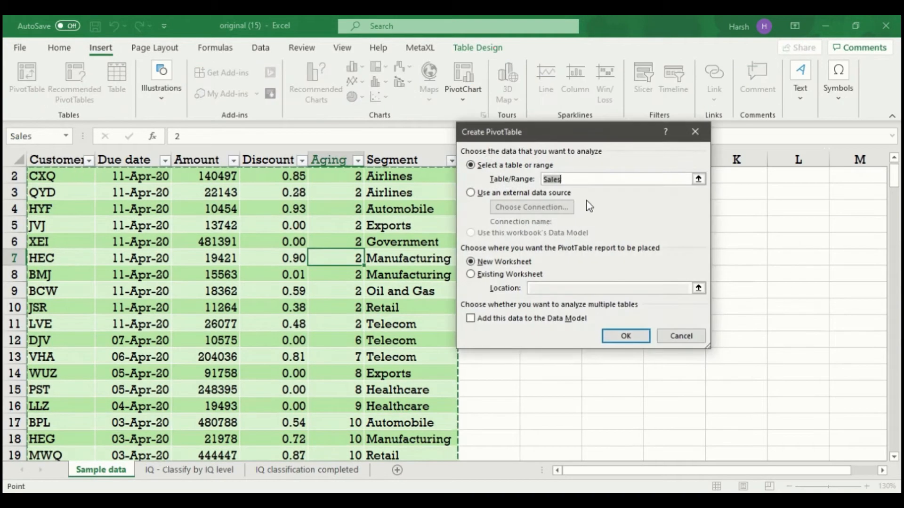
click(611, 337)
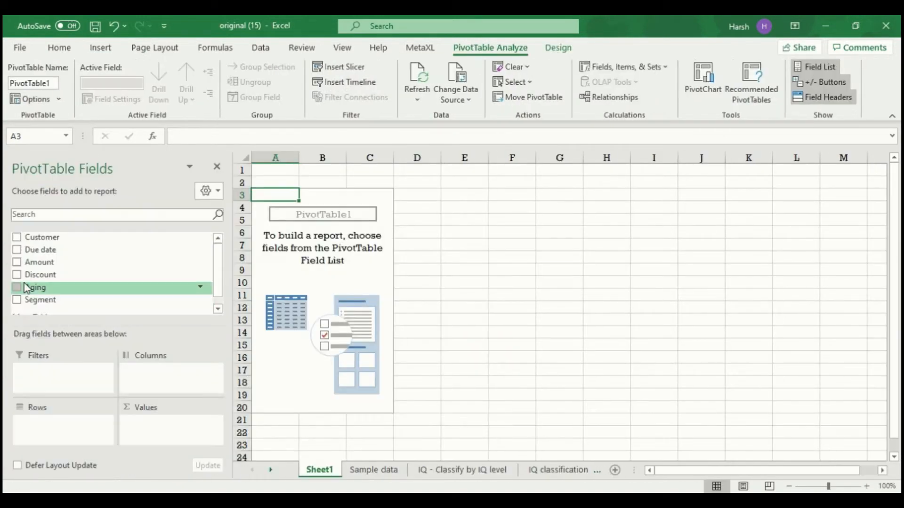
- Add Aging to the PivotTable rows and add Amount to the values twice
drag(23, 292, 49, 425)
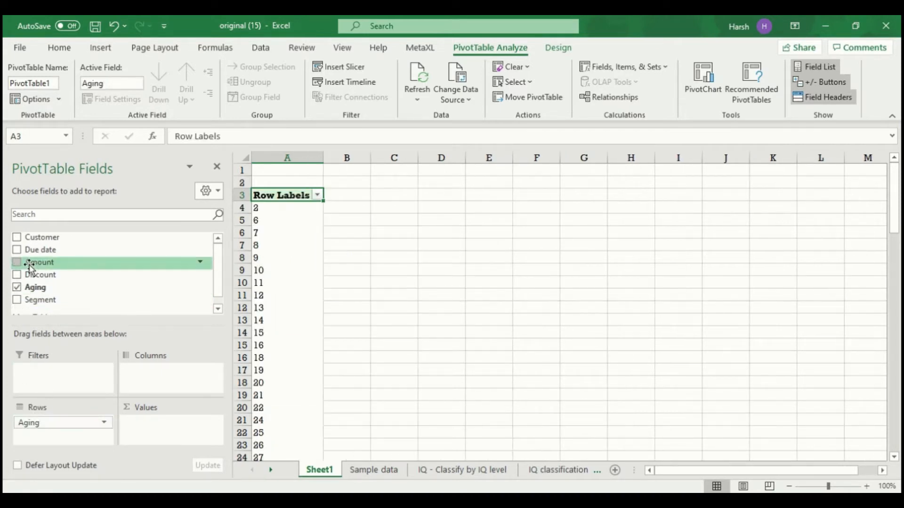
scroll(216, 297, down, 1)
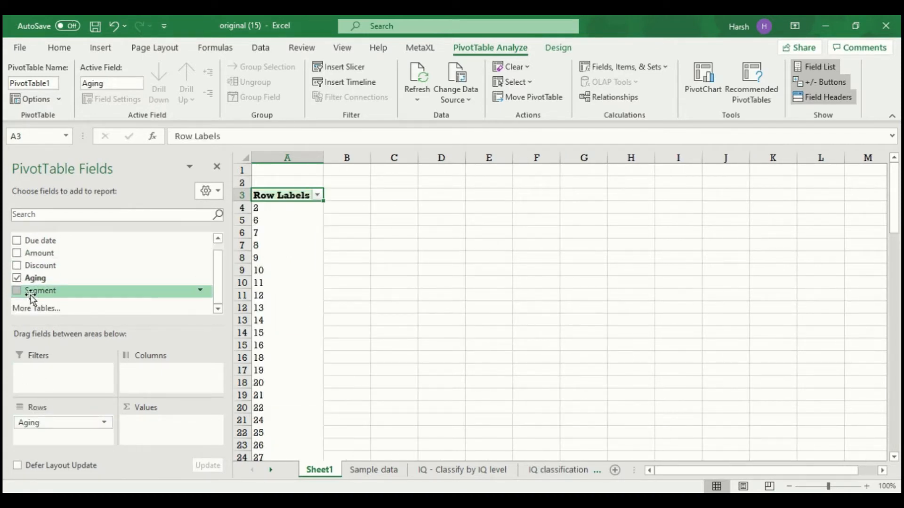
drag(22, 257, 150, 422)
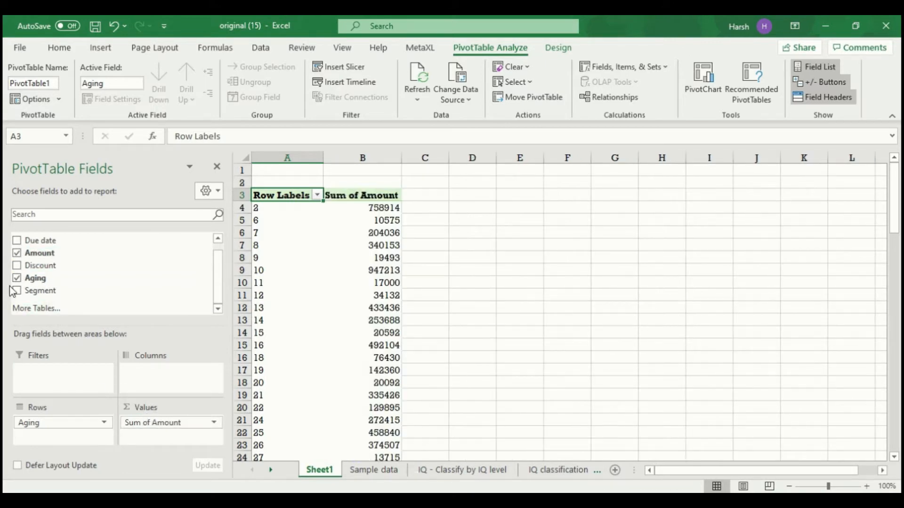
drag(21, 258, 165, 434)
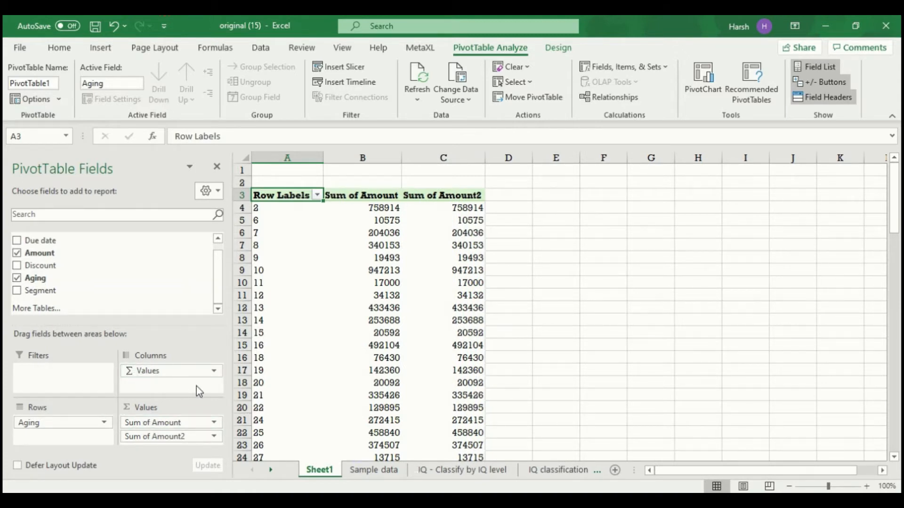
- Summarize the first Amount value column in the PivotTable by Count instead of Sum
scroll(318, 298, down, 5)
scroll(319, 298, up, 5)
click(380, 195)
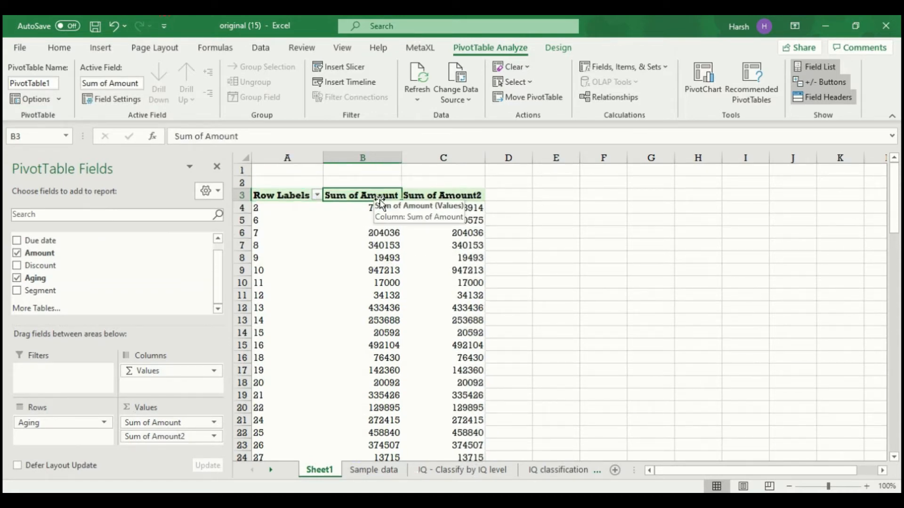
right_click(375, 195)
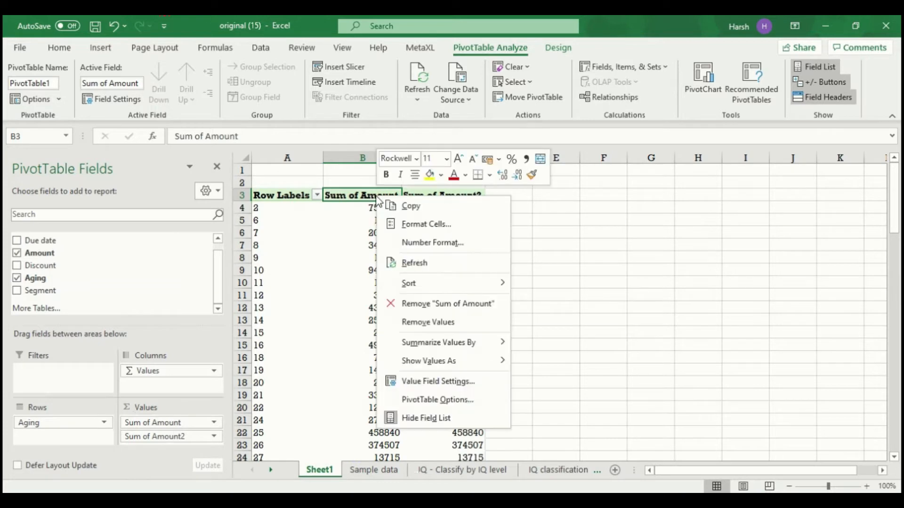
mouse_move(473, 346)
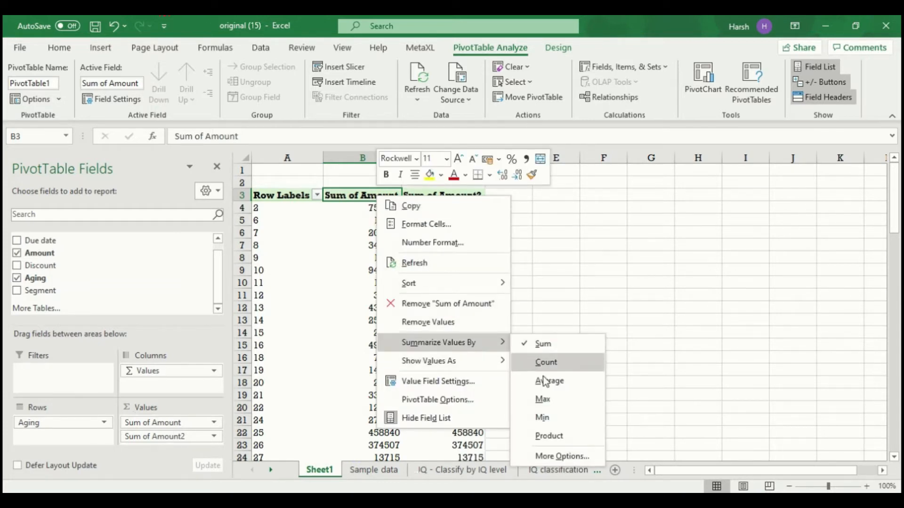
click(549, 365)
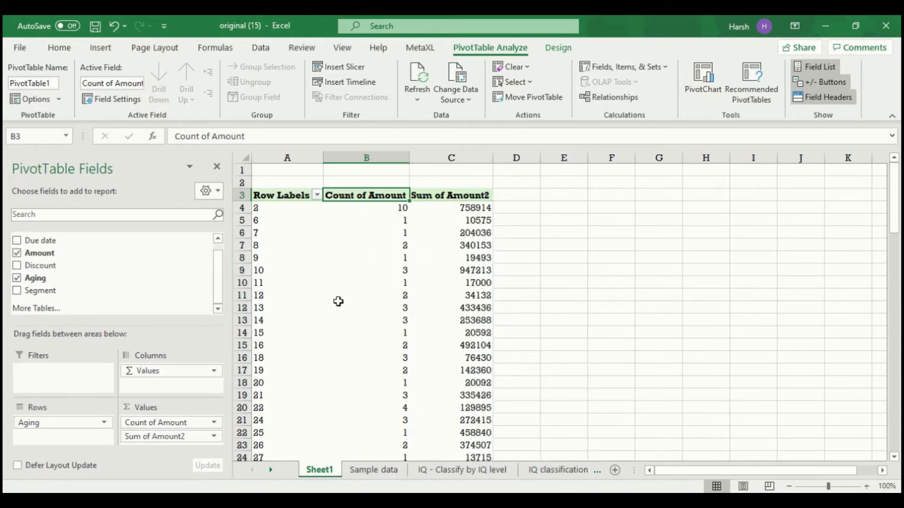
- Examine the ungrouped aging rows with their invoice counts and amount sums
click(276, 211)
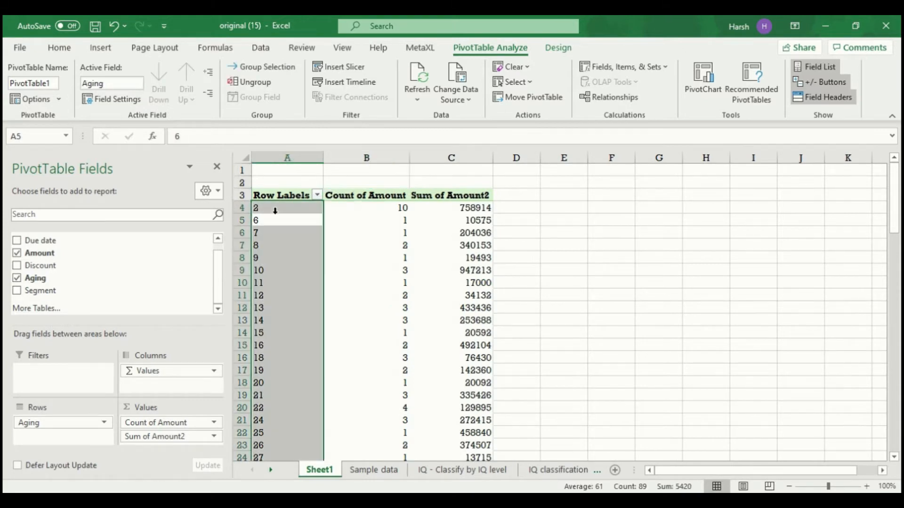
click(442, 217)
drag(443, 218, 363, 224)
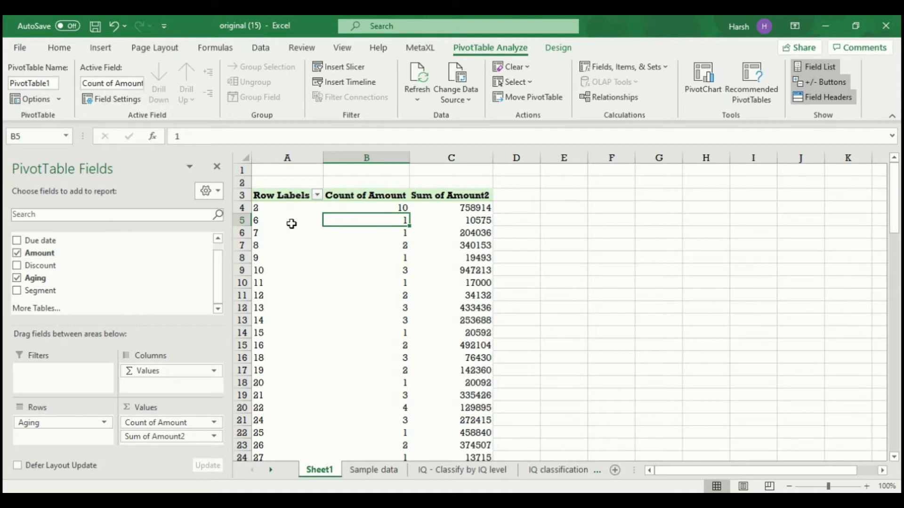
click(291, 223)
click(430, 224)
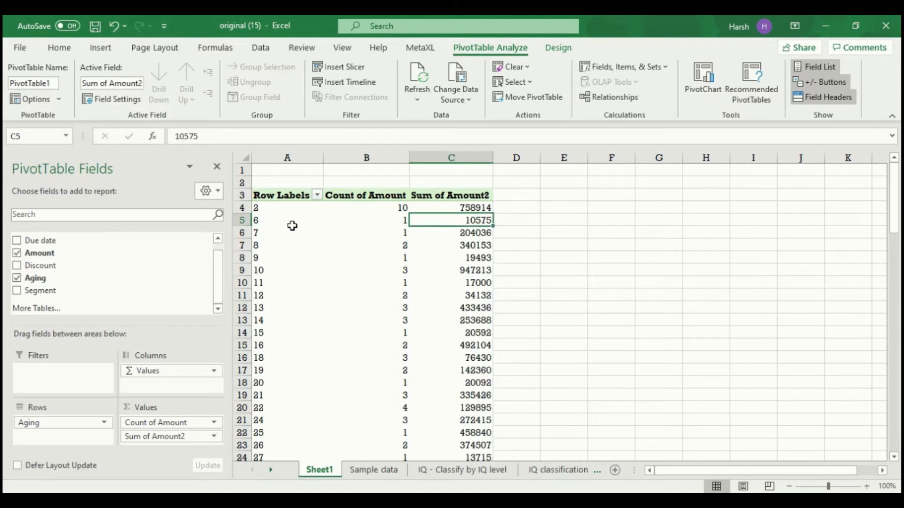
- Group the Aging row labels into intervals of 30, starting at 1
click(289, 326)
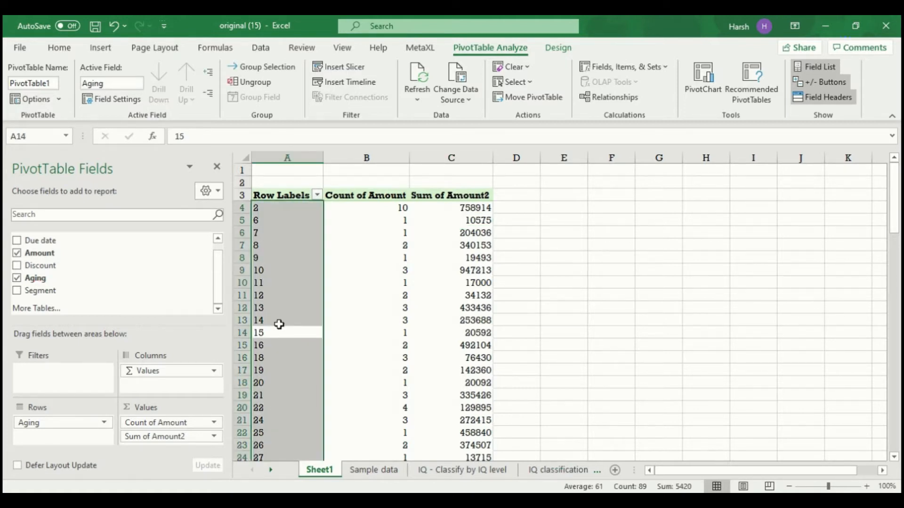
right_click(284, 282)
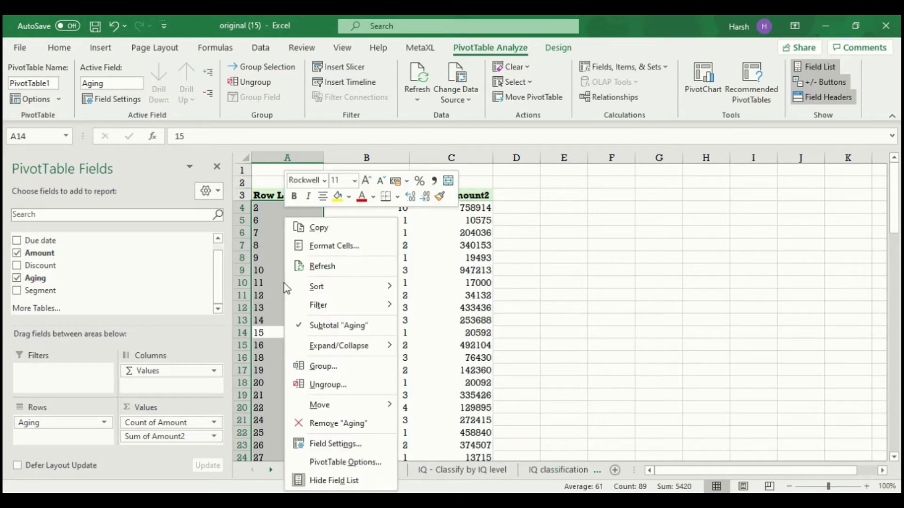
click(335, 371)
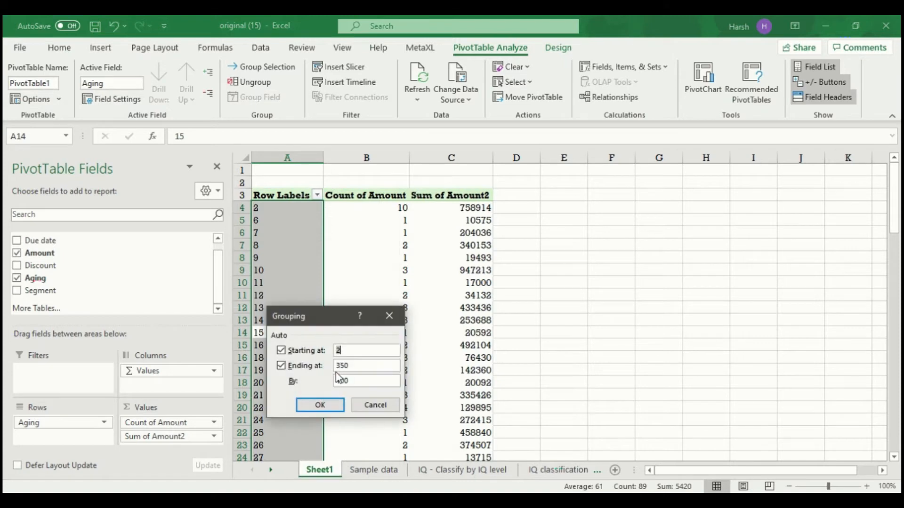
drag(331, 316, 398, 174)
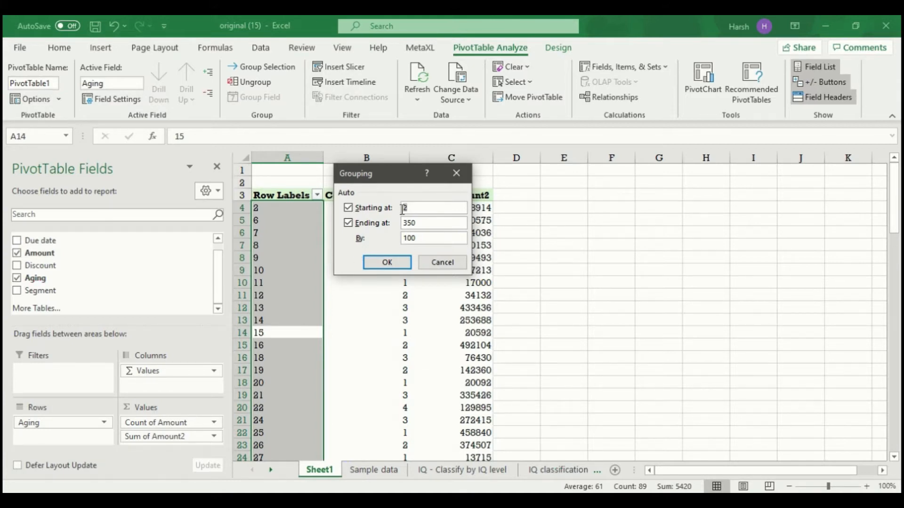
text(1)
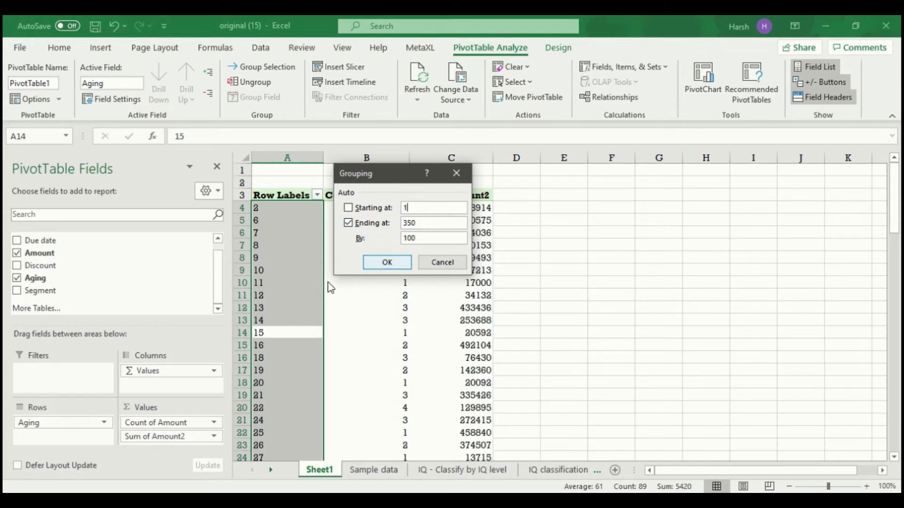
drag(428, 236, 391, 239)
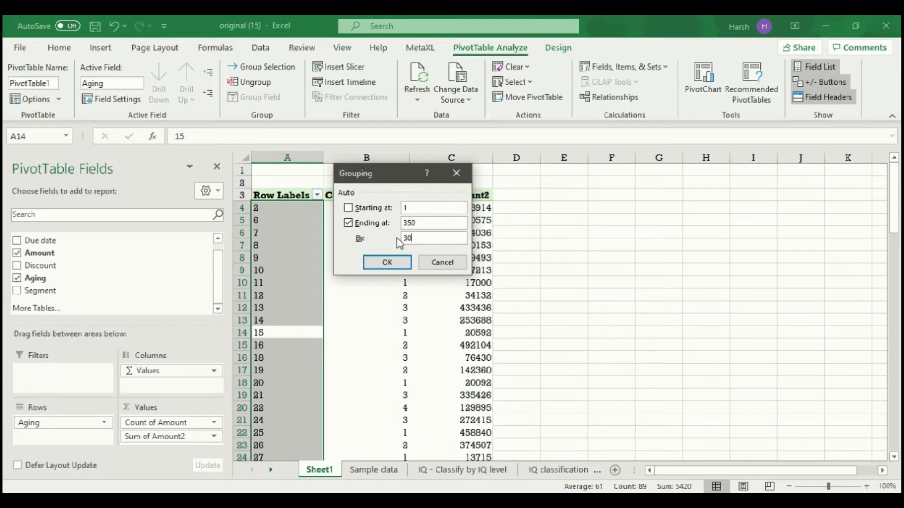
text(30)
click(396, 262)
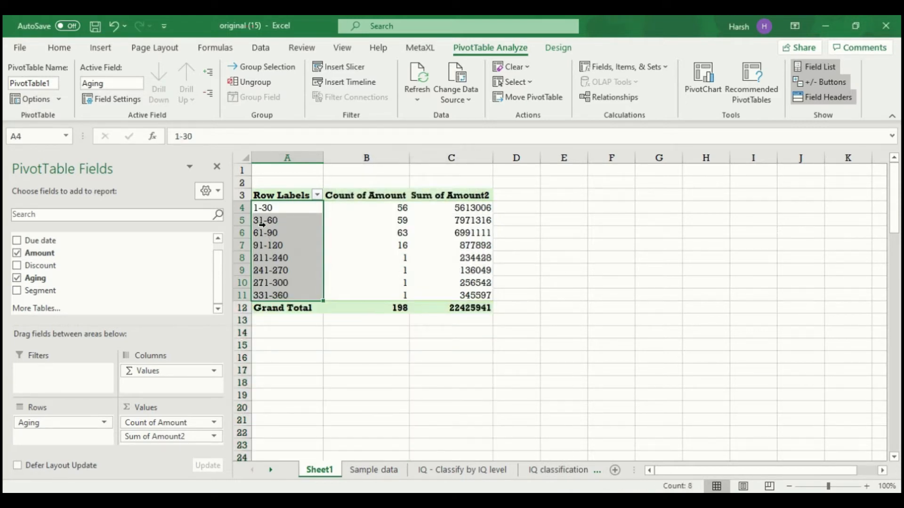
- Review the counts for the 30-day aging groups and examine the buckets above 120 days
click(379, 209)
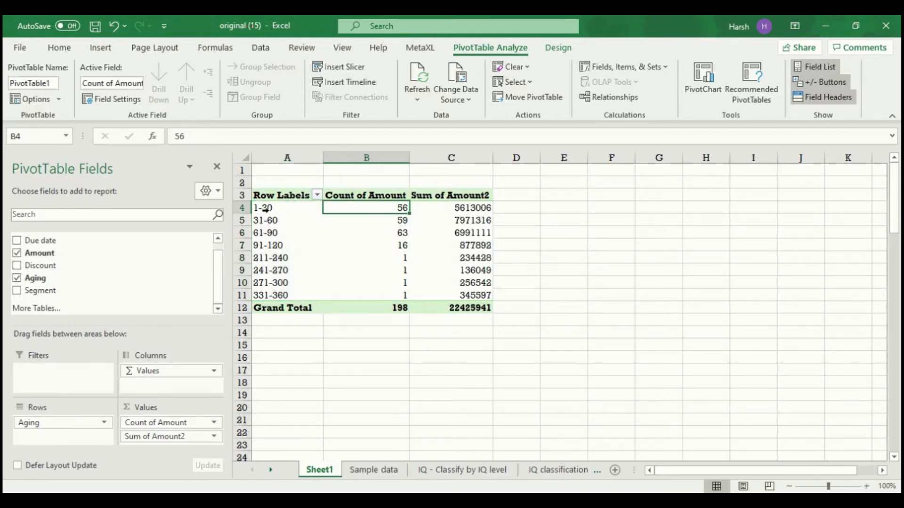
click(295, 220)
click(391, 221)
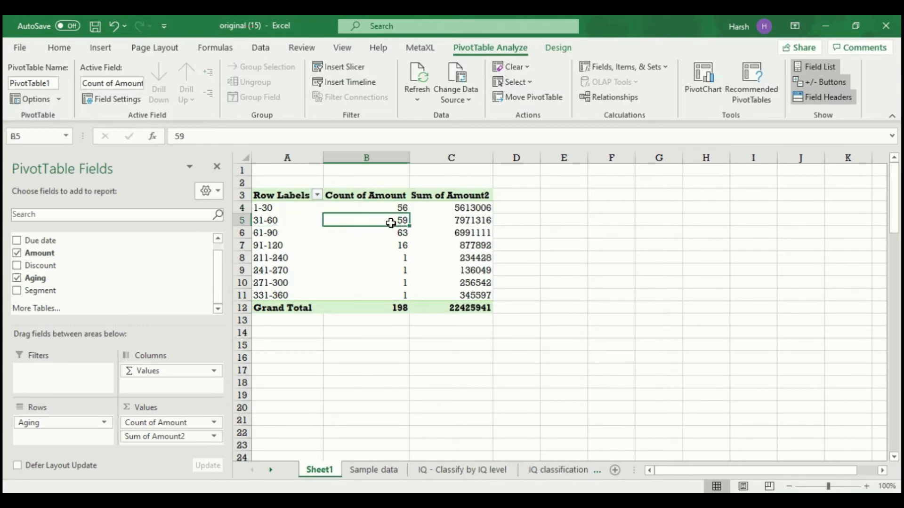
click(286, 250)
click(290, 246)
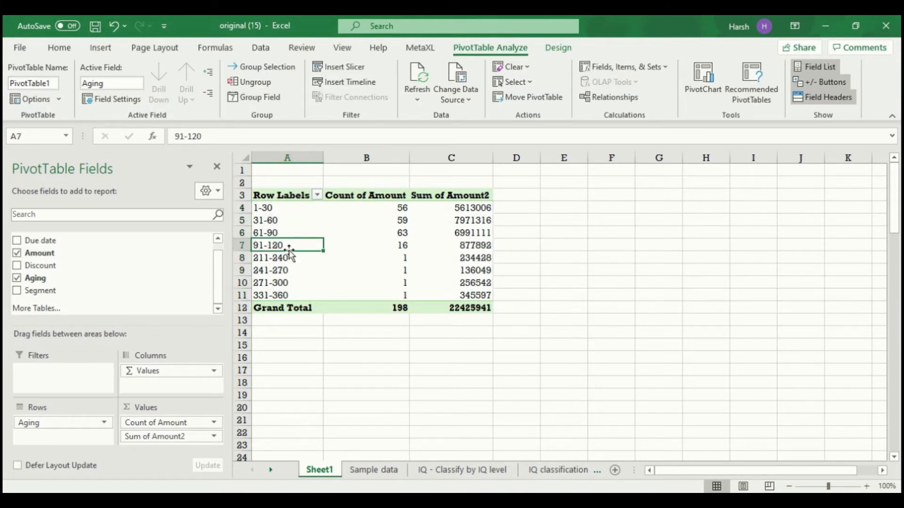
drag(284, 258, 285, 298)
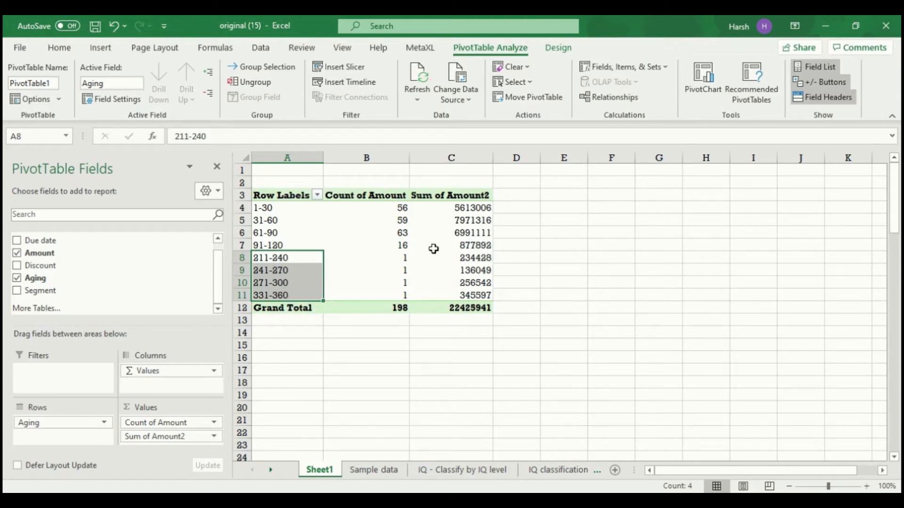
- Regroup the Aging row labels to end at 120 with an interval of 120
click(289, 247)
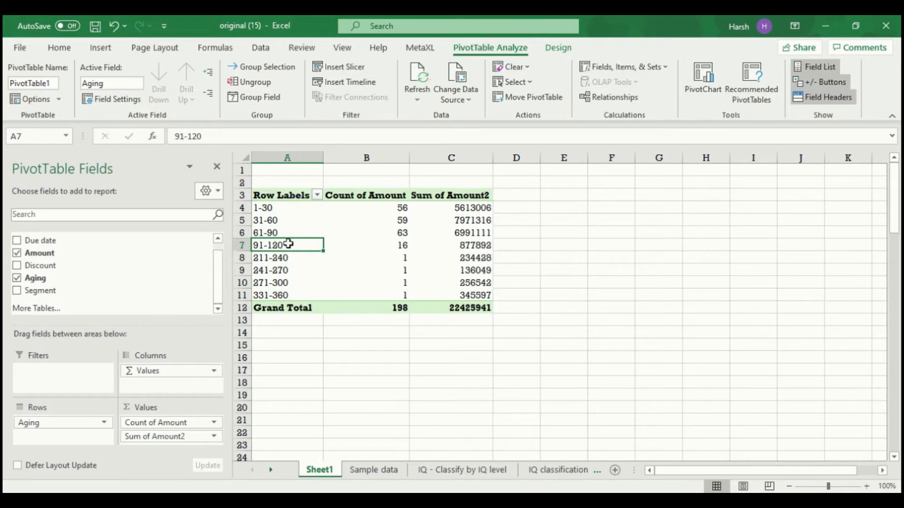
right_click(288, 243)
click(325, 368)
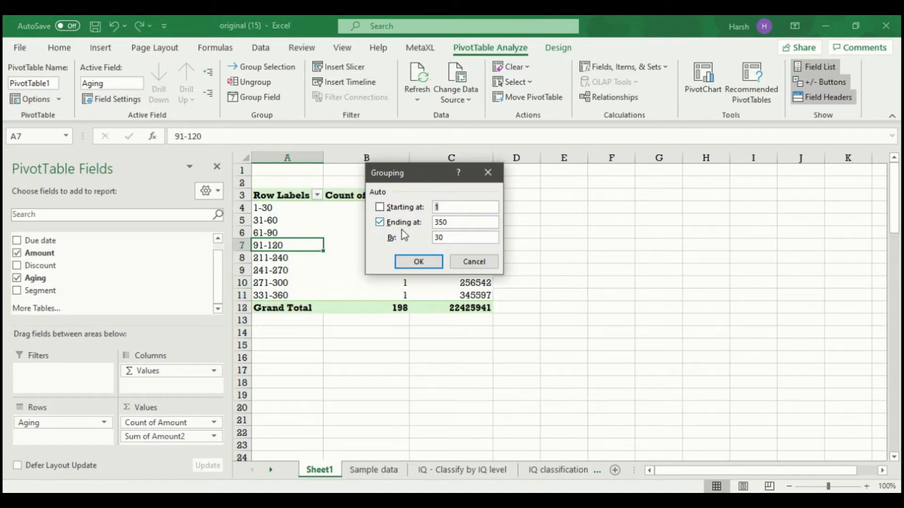
click(404, 224)
text(120)
key(Tab)
click(417, 261)
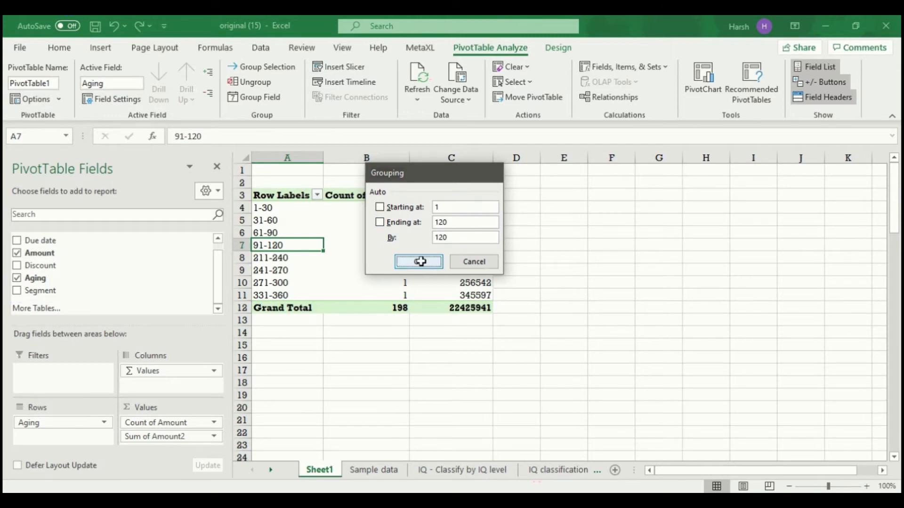
- Check the regrouped aging buckets and their counts for up to 120 days and beyond
click(57, 217)
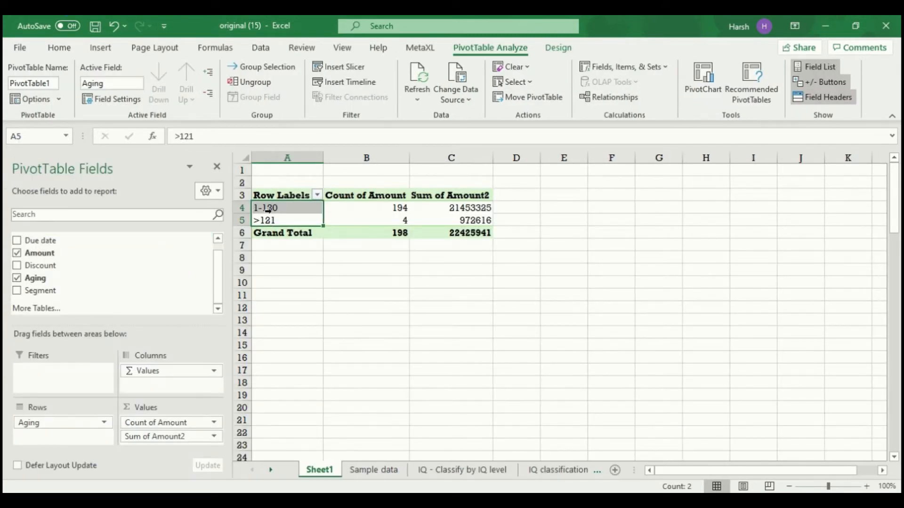
click(370, 211)
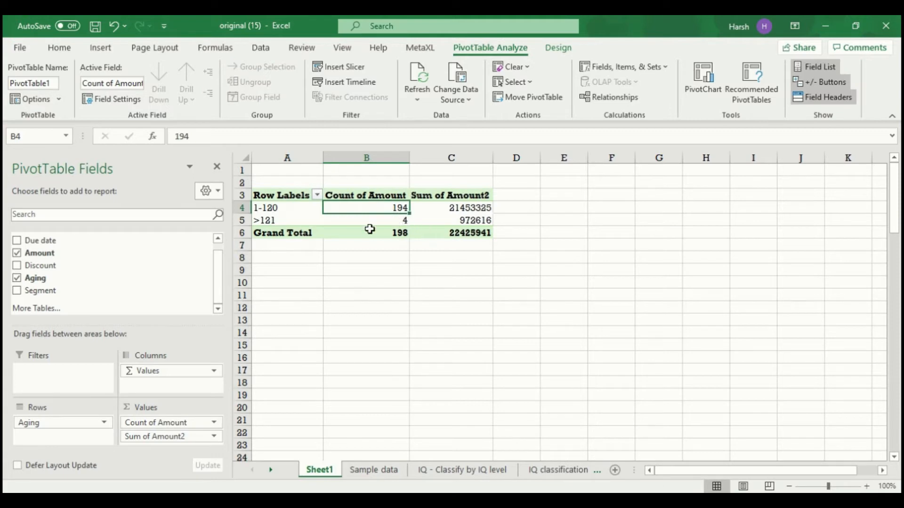
click(281, 219)
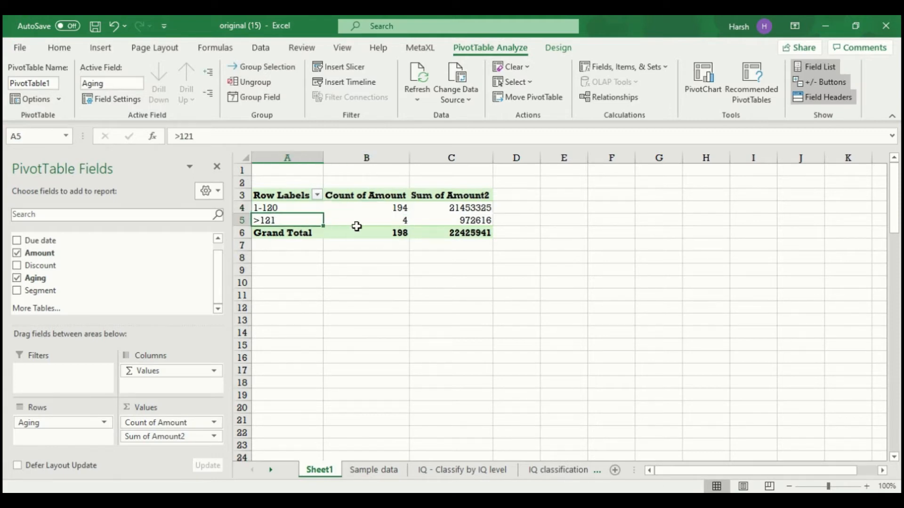
- Check the count and the summed amount for the aging bucket above 120 days
click(391, 222)
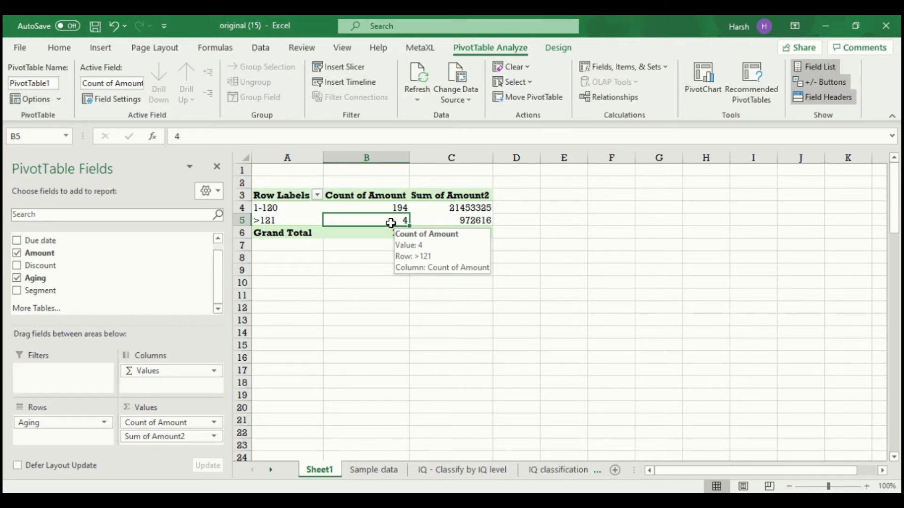
click(444, 224)
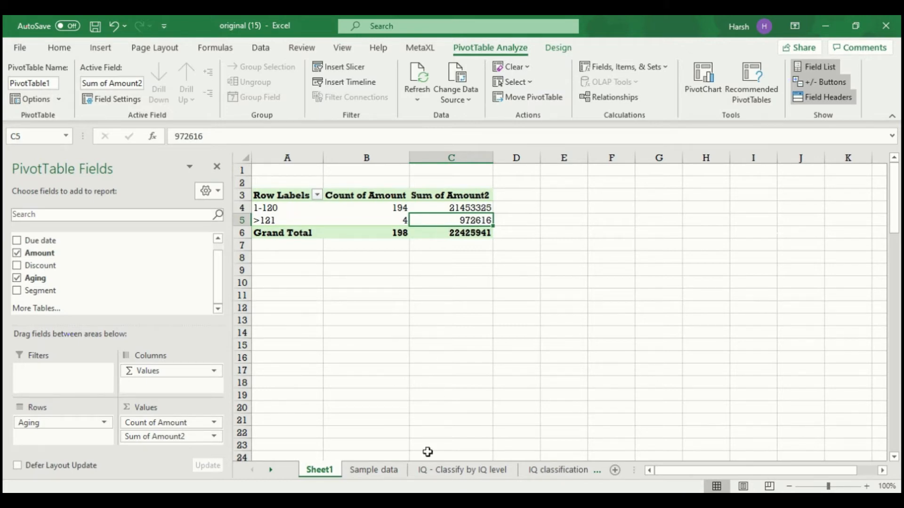
- Look over the IQ, Gender, Age and Name data on the IQ - Classify by IQ level sheet
click(429, 469)
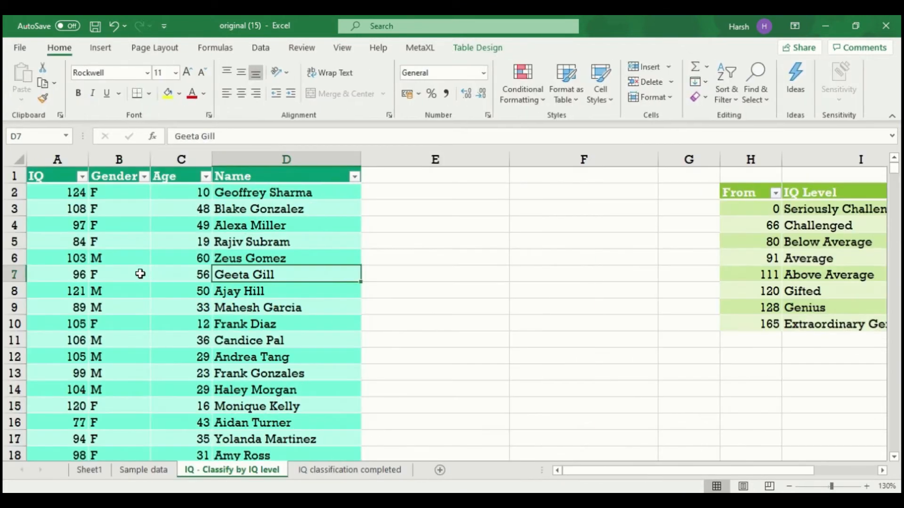
click(146, 270)
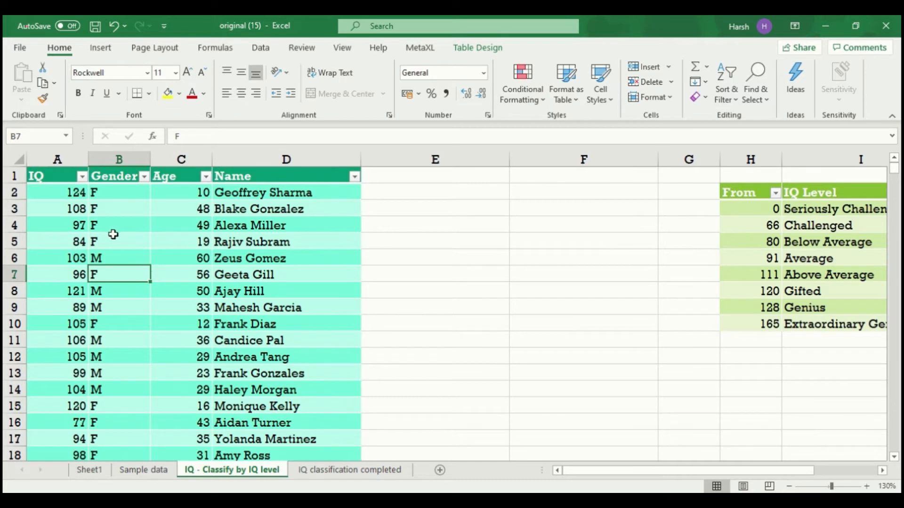
drag(46, 192, 56, 406)
scroll(55, 395, down, 5)
scroll(161, 351, up, 5)
click(264, 278)
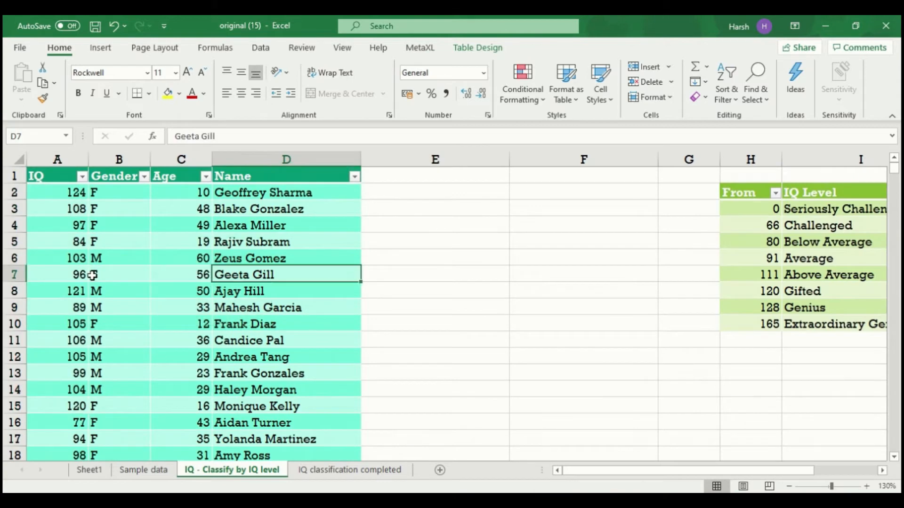
- Insert a PivotTable based on the IQ data table on a new worksheet
click(93, 258)
click(53, 264)
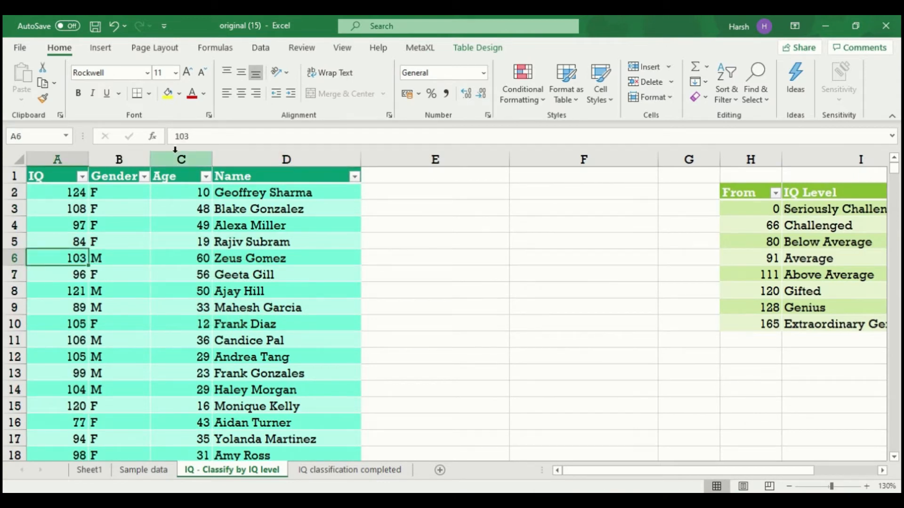
click(104, 51)
click(40, 79)
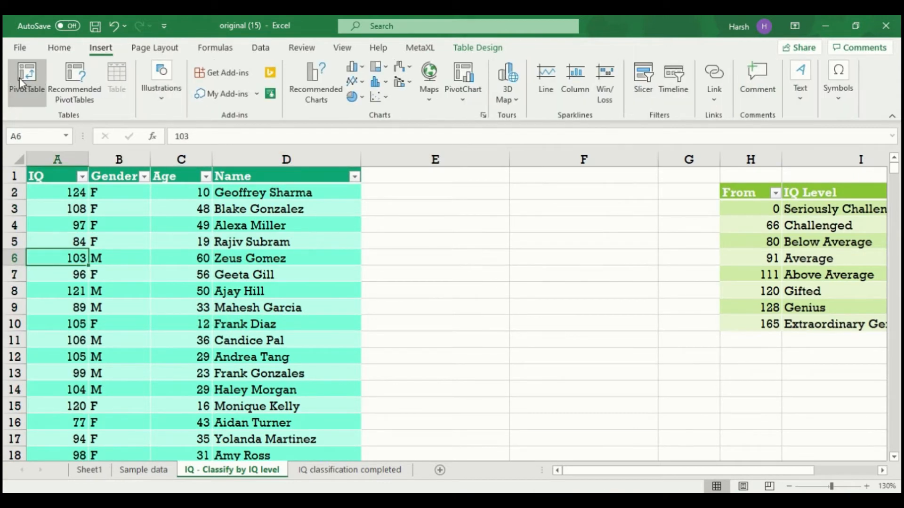
click(643, 339)
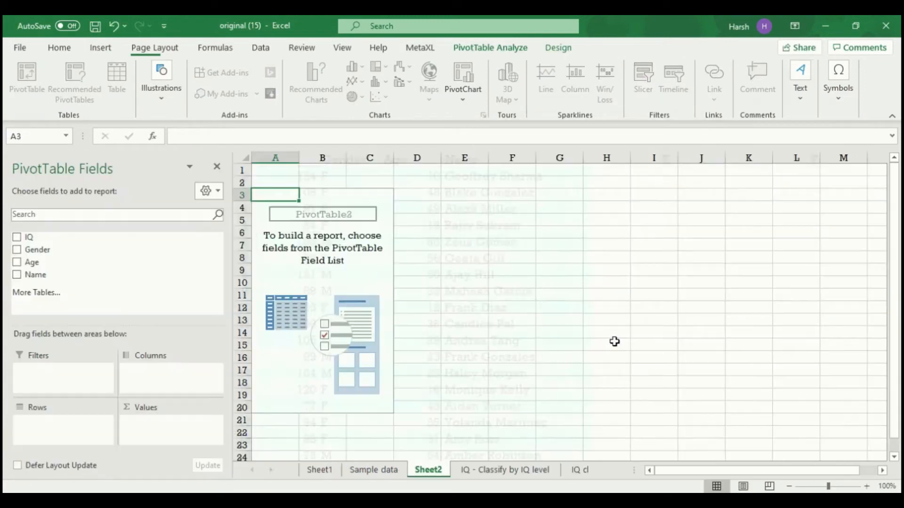
- Lay out the PivotTable with IQ as rows, Gender as columns and the count of Gender as values
drag(19, 242, 36, 432)
drag(24, 251, 155, 374)
drag(33, 250, 157, 430)
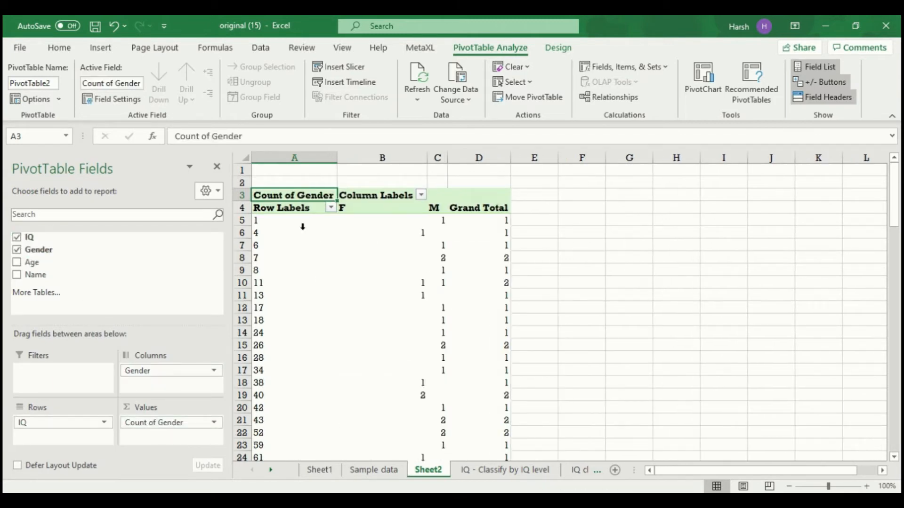
- Review the individual IQ scores listed as row labels and their counts by gender
click(275, 226)
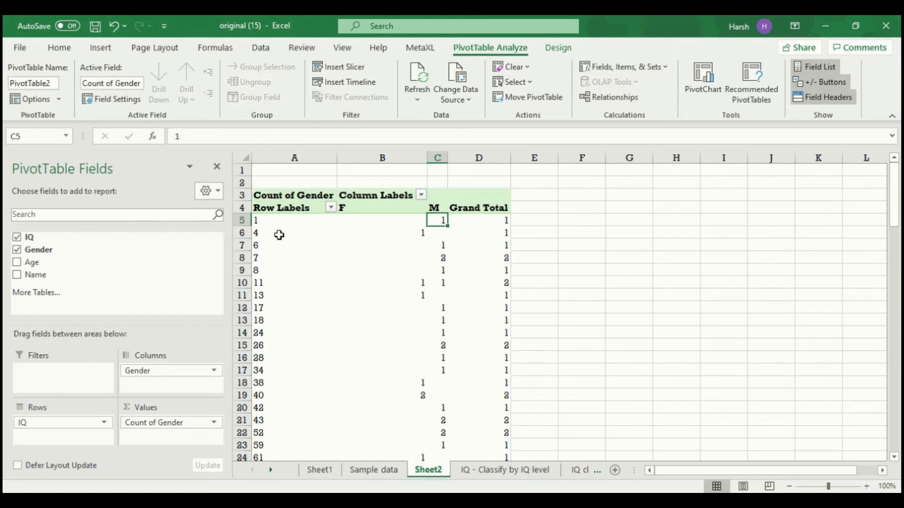
scroll(291, 301, down, 5)
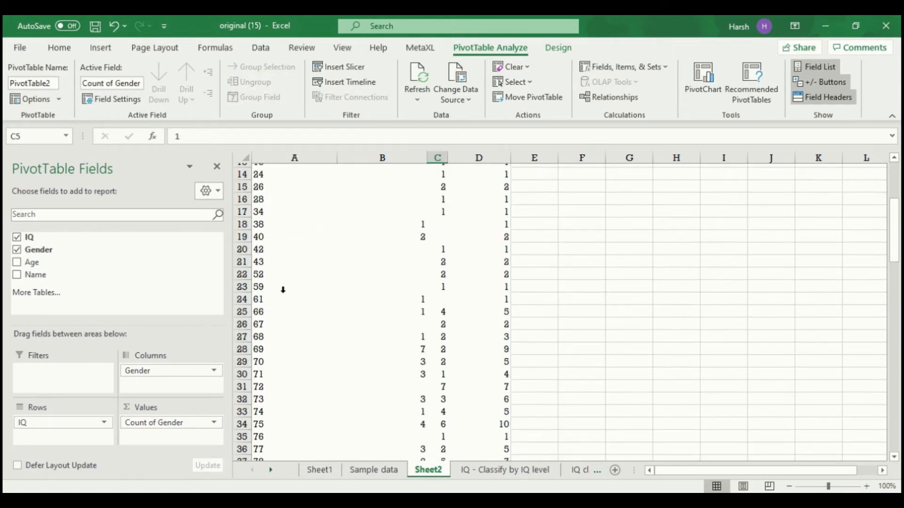
scroll(282, 289, up, 5)
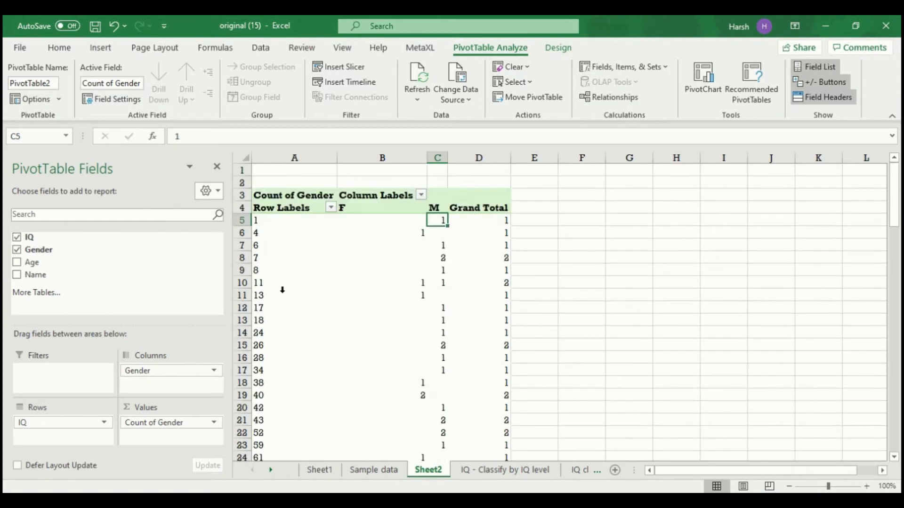
- Examine the IQ source data and the lookup table of From scores and IQ Level names
click(477, 469)
scroll(91, 285, up, 1)
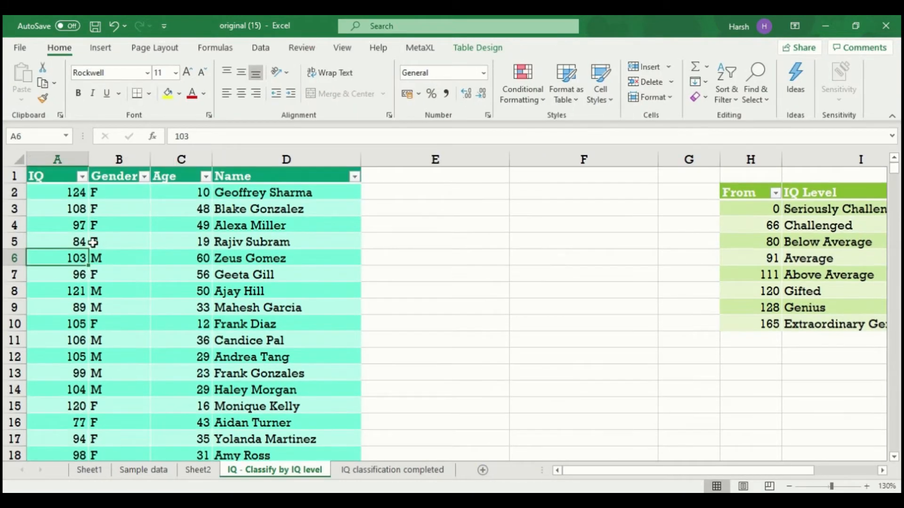
click(191, 470)
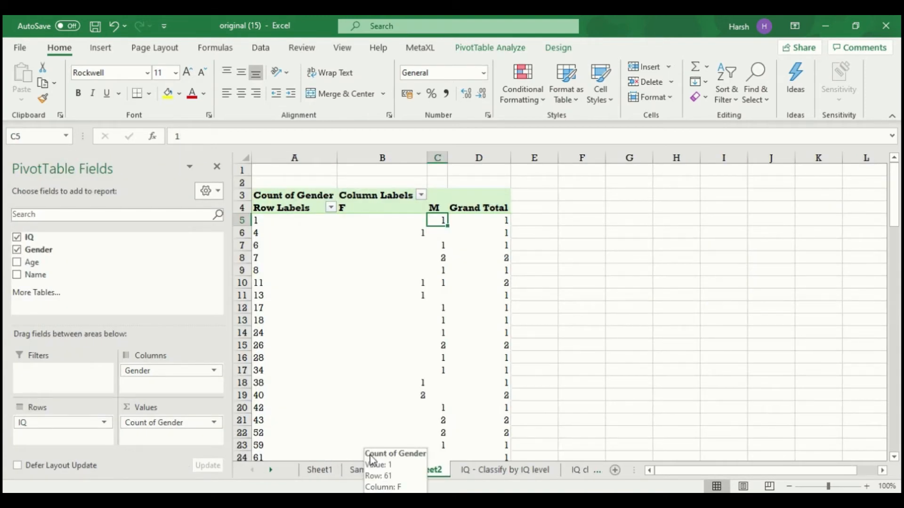
click(462, 469)
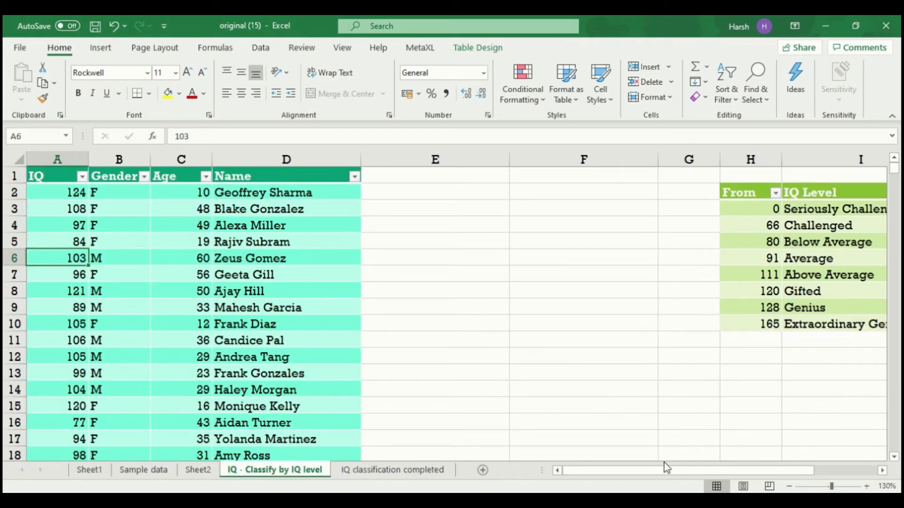
drag(655, 468, 718, 470)
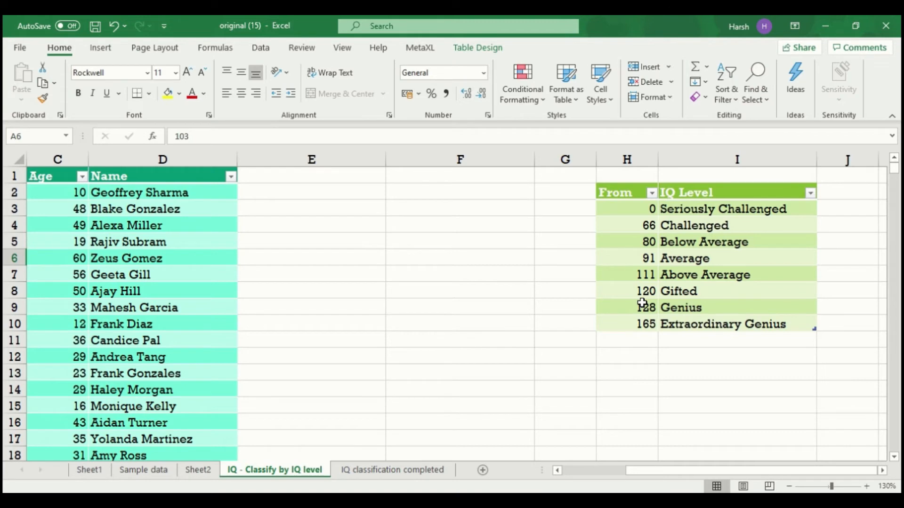
drag(648, 471, 550, 472)
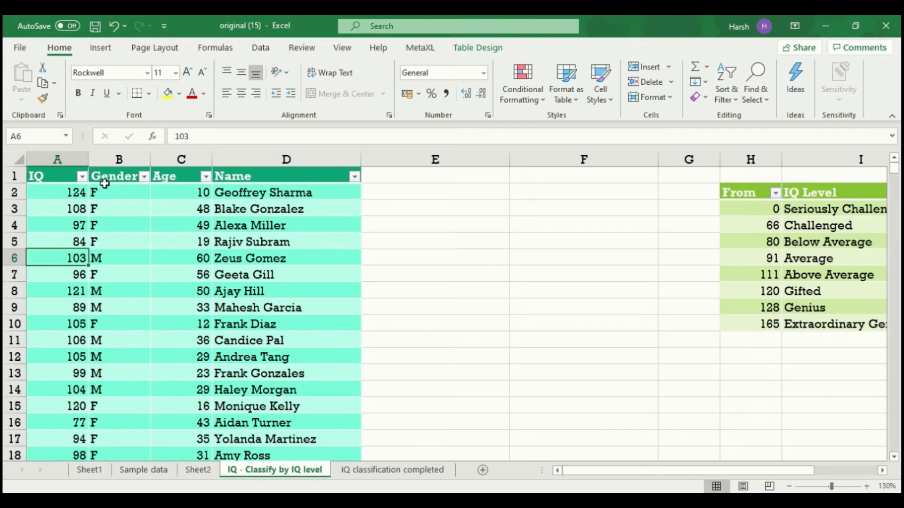
- Insert a new column before Gender in the IQ data table and name it "IQ type"
click(118, 159)
right_click(119, 161)
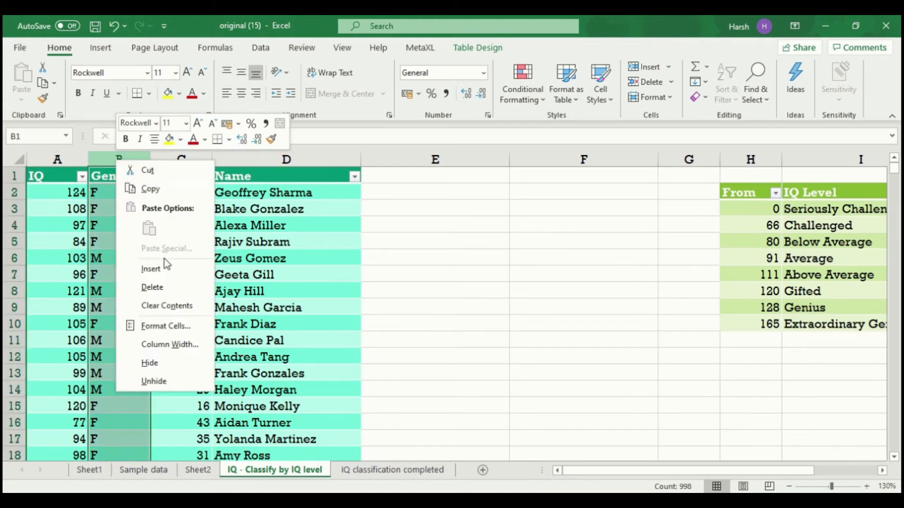
click(166, 266)
click(112, 175)
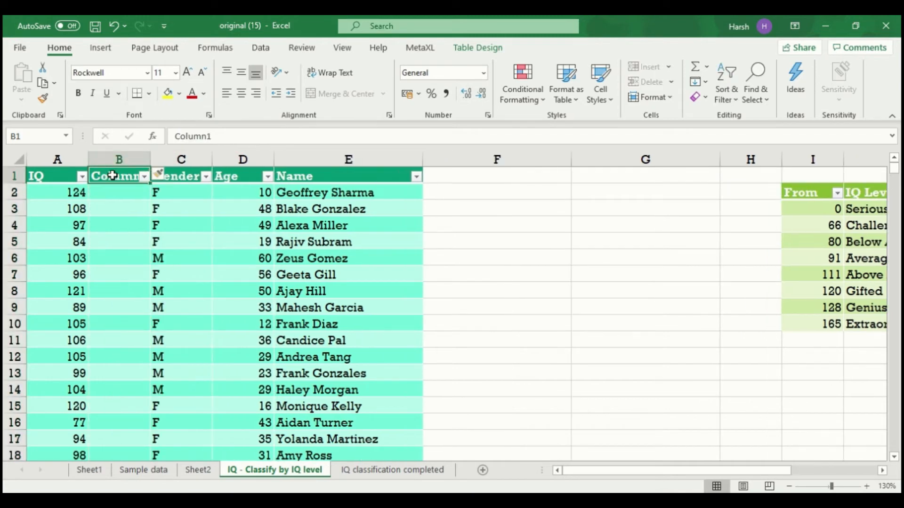
text(IQ)
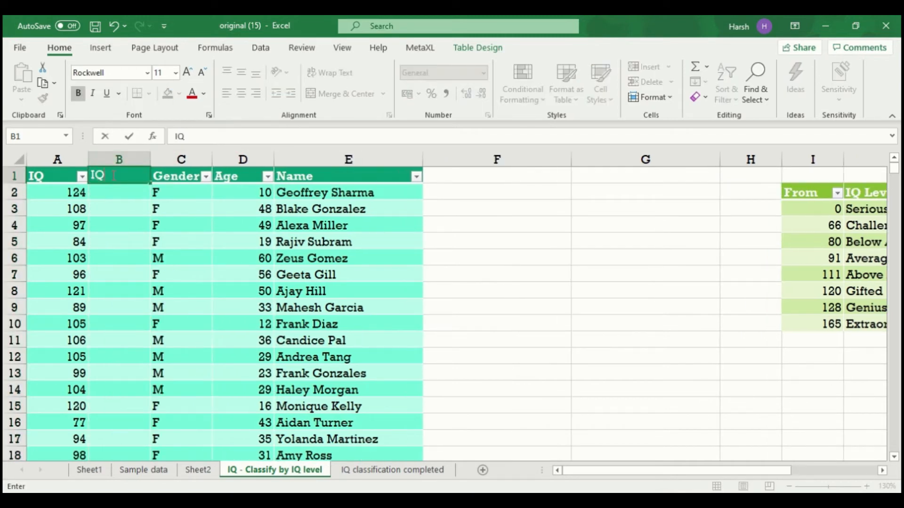
text( type)
key(Return)
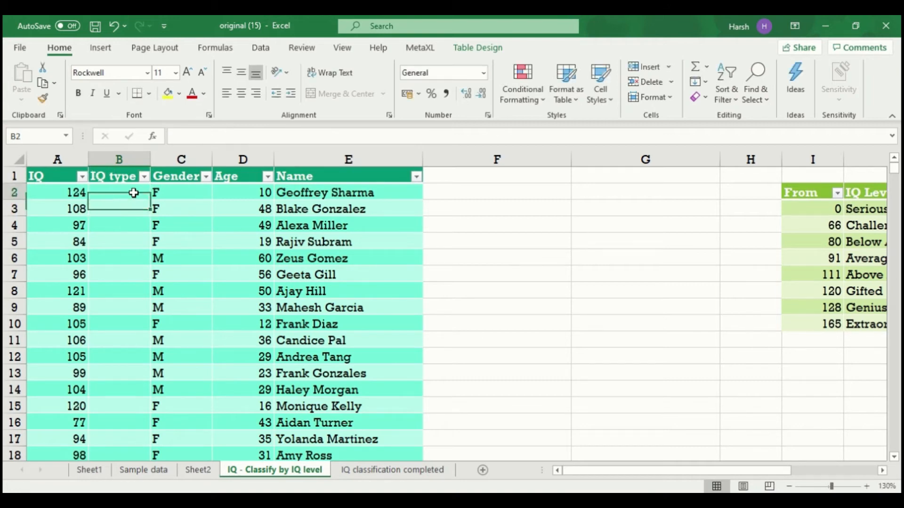
text(=)
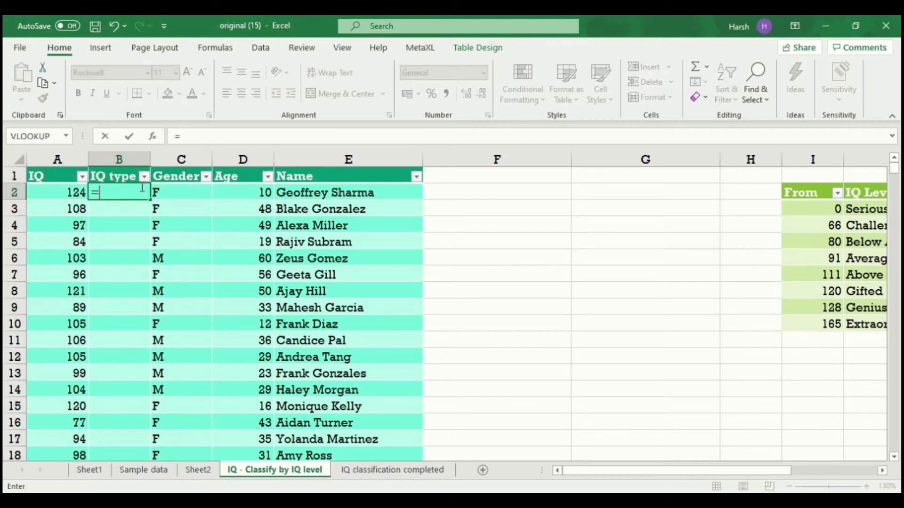
text(v)
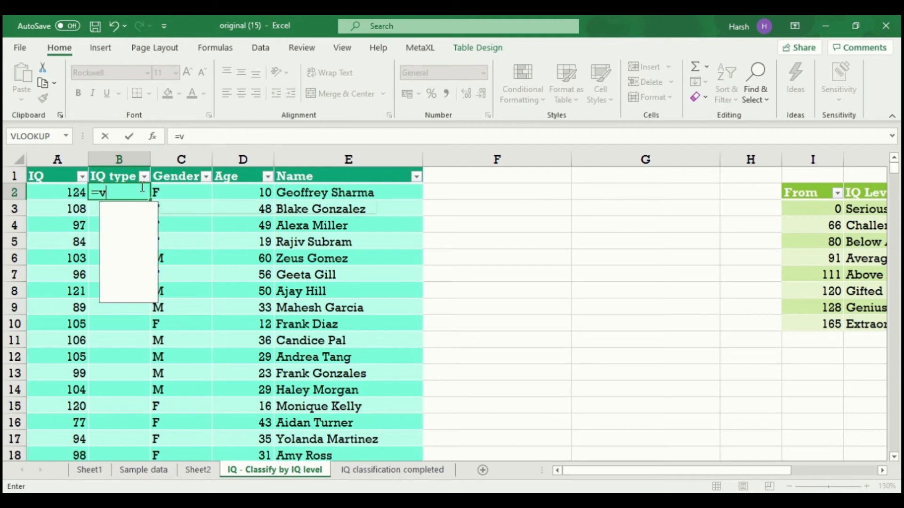
text(lookup)
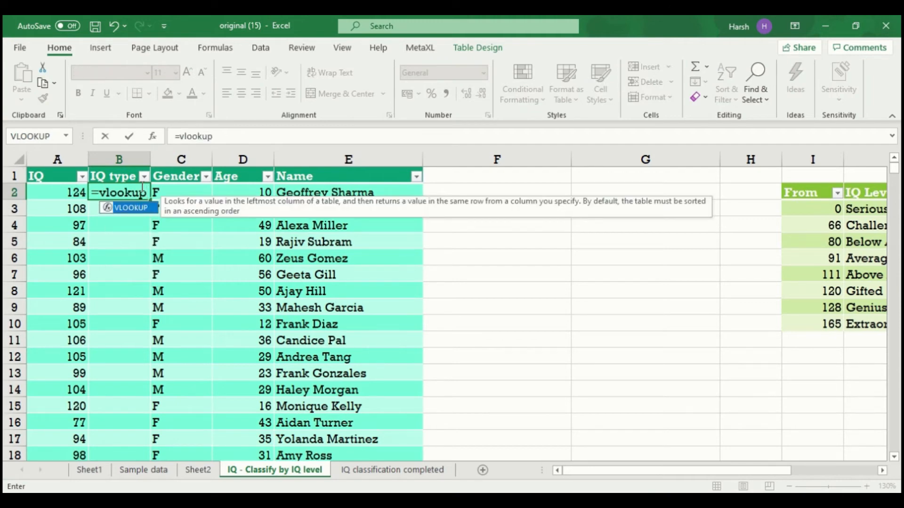
text(()
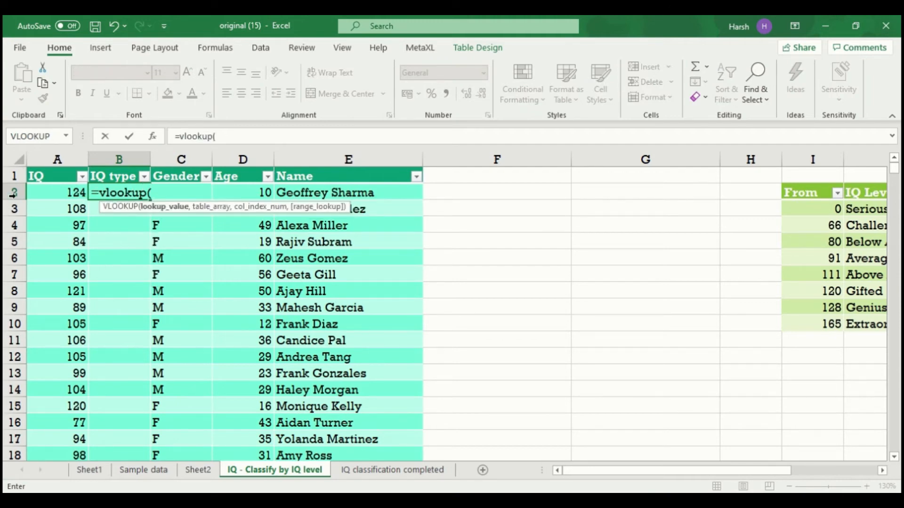
click(53, 193)
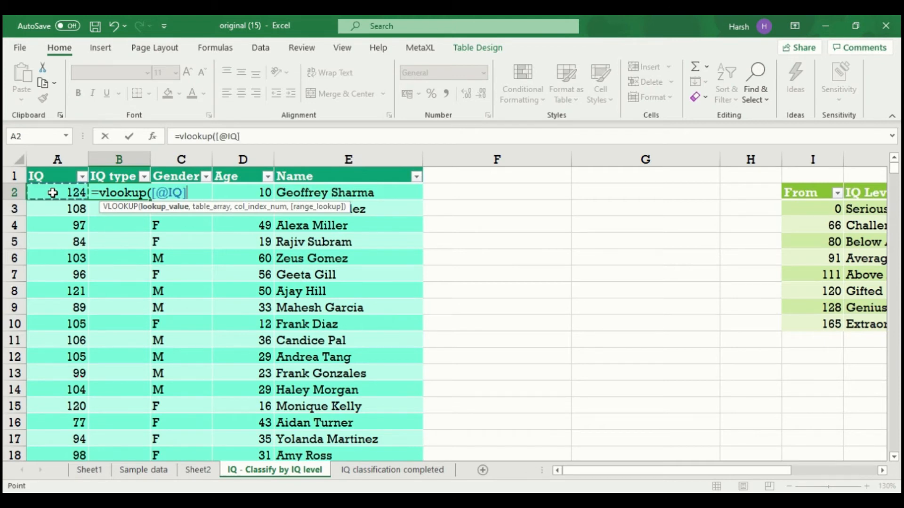
text(,)
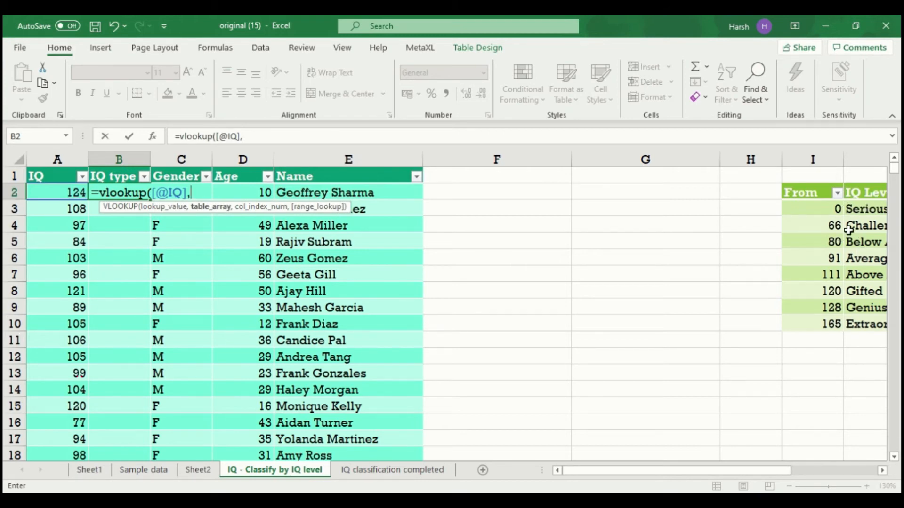
text(iqda)
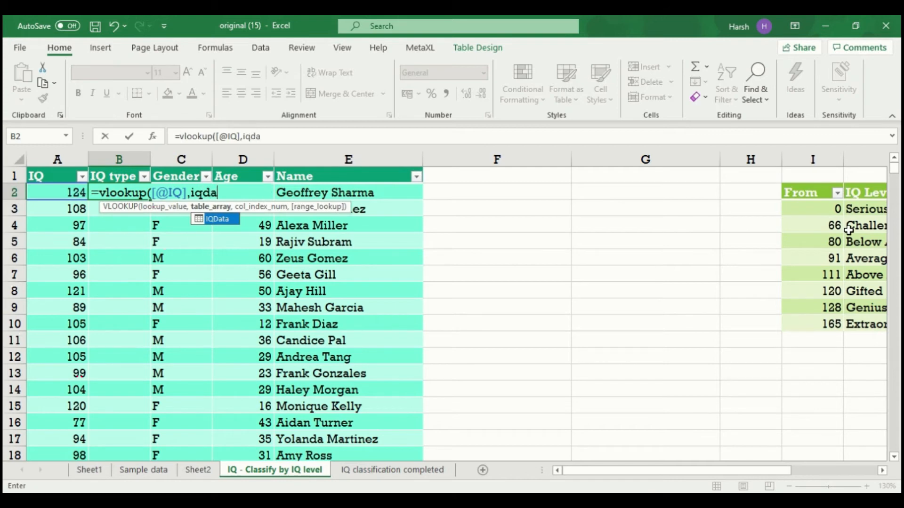
text(ta,)
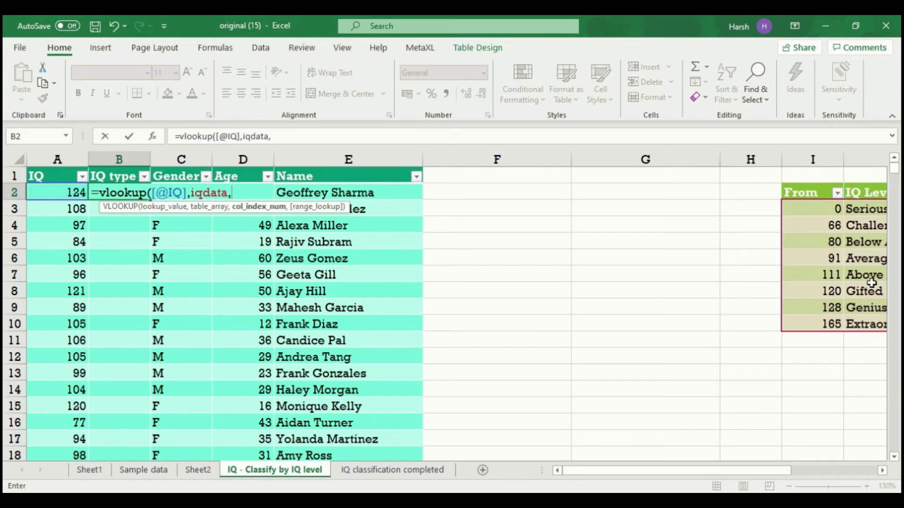
text(2,)
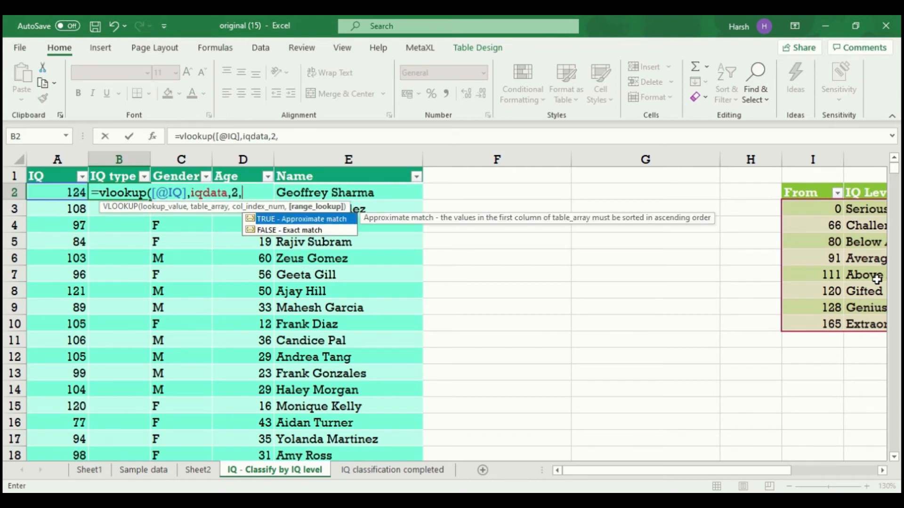
text(1)
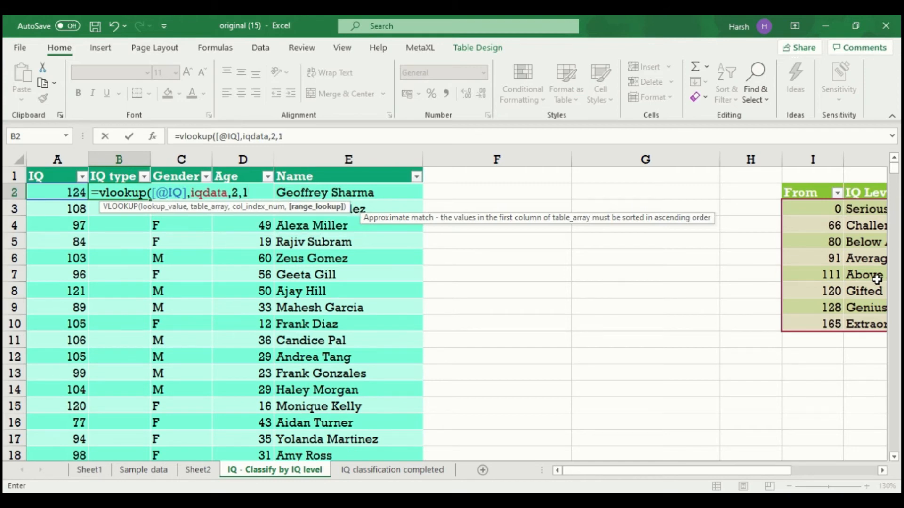
text())
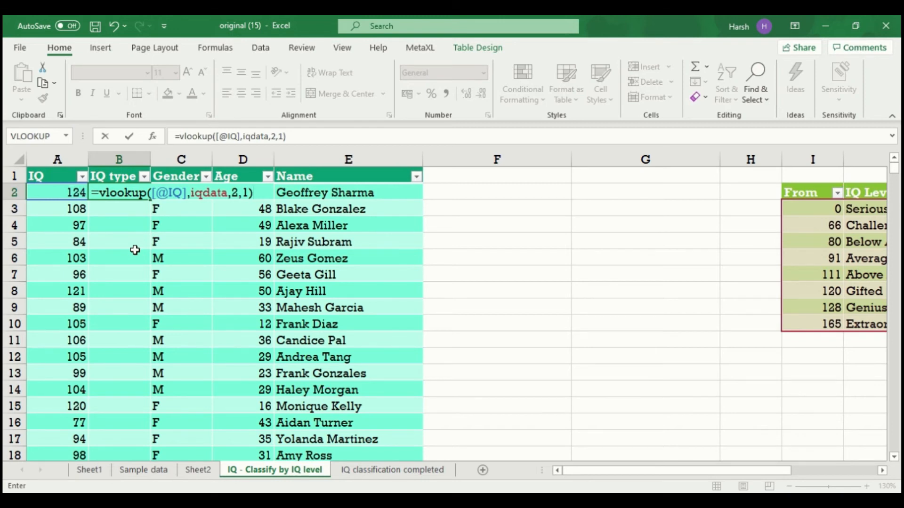
drag(764, 470, 413, 367)
key(Return)
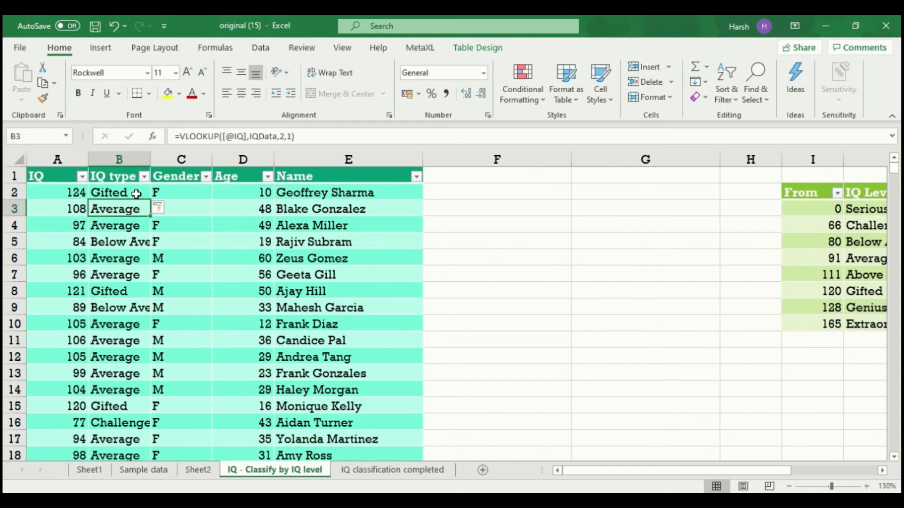
- Widen the IQ type column to fit its labels and compare them with the IQ Level lookup table
drag(150, 159, 180, 159)
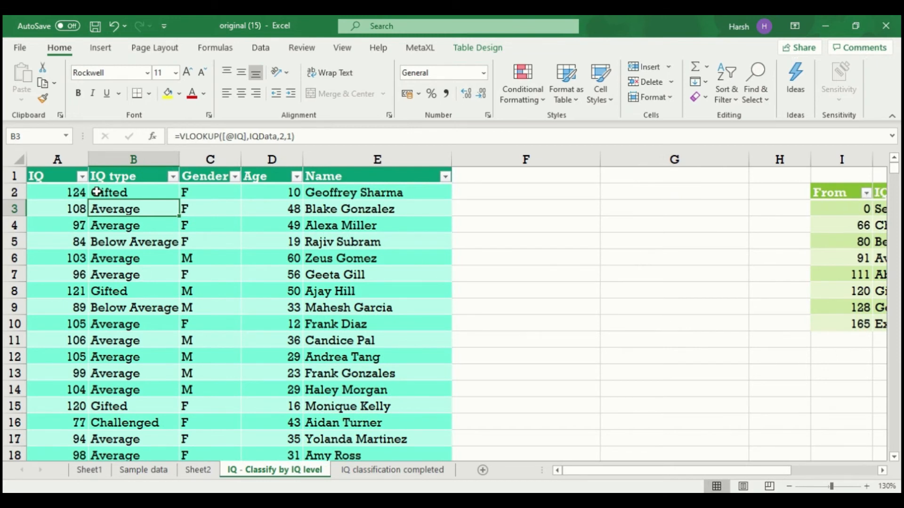
drag(704, 470, 732, 469)
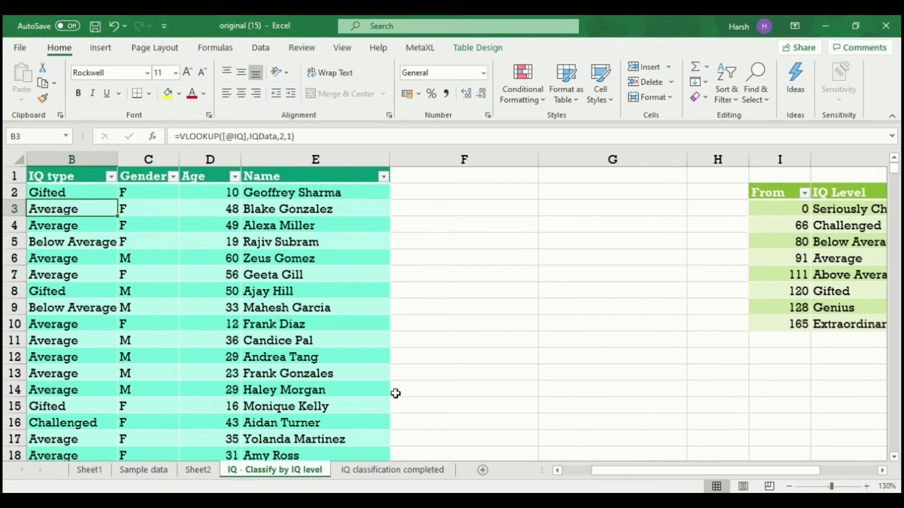
- Refresh the PivotTable on Sheet2 and replace IQ with the IQ type field as its row grouping, keeping Gender in the columns
click(194, 472)
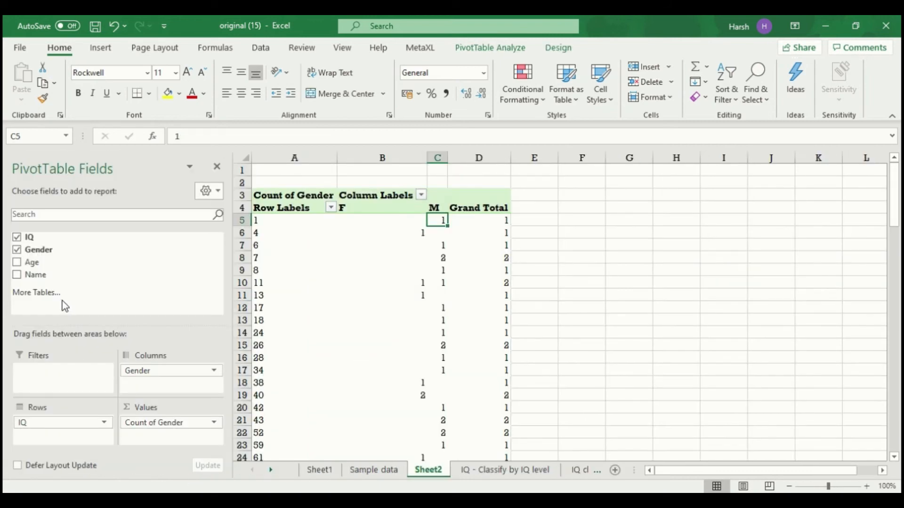
right_click(279, 230)
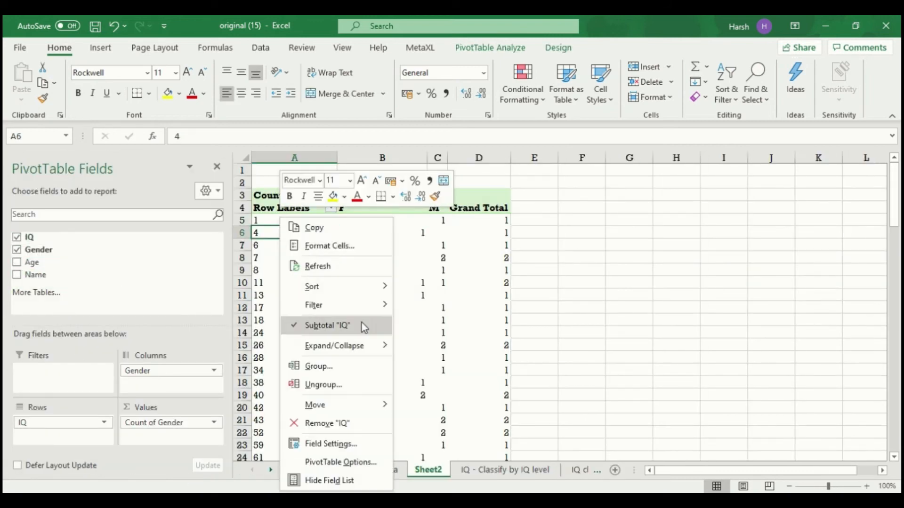
click(351, 265)
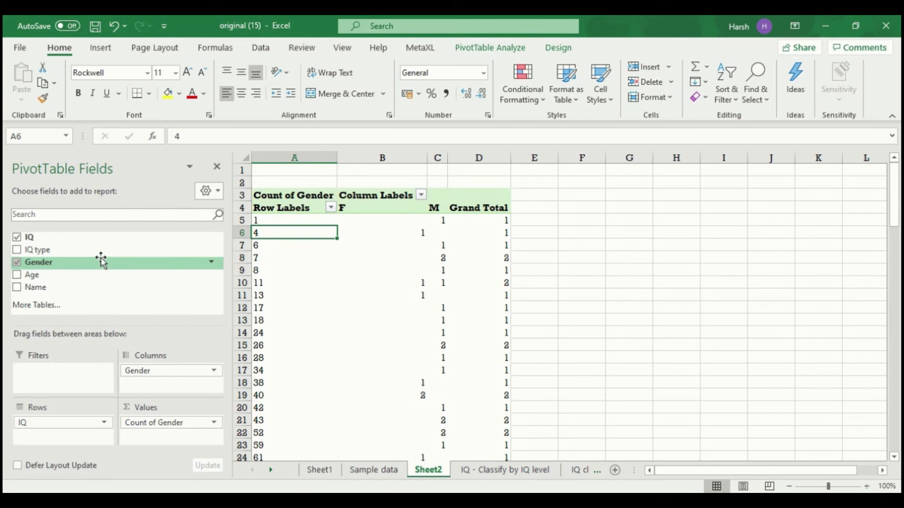
mouse_move(32, 423)
mouse_down()
mouse_move(43, 337)
mouse_move(75, 242)
mouse_move(56, 305)
mouse_move(56, 430)
mouse_move(47, 423)
mouse_up()
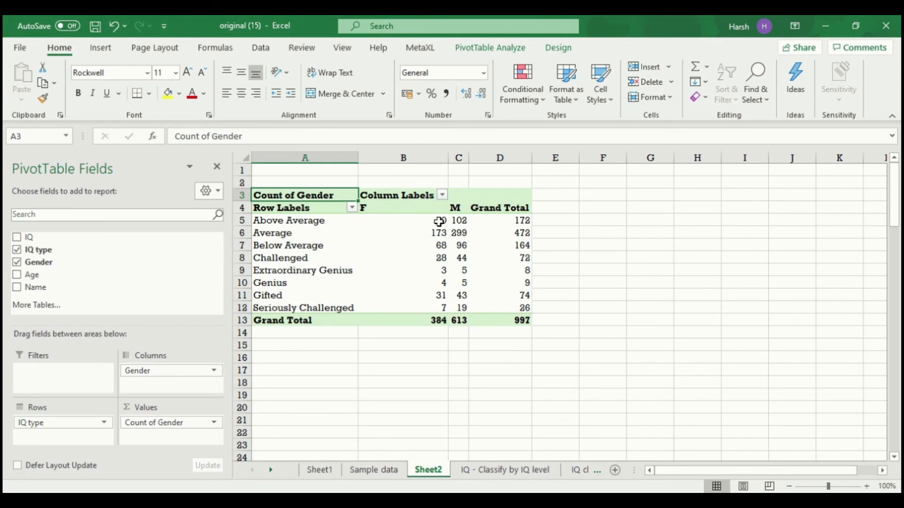
- Review the gender counts per IQ type and the IQ and IQ type columns on the IQ - Classify by IQ level sheet
mouse_move(461, 221)
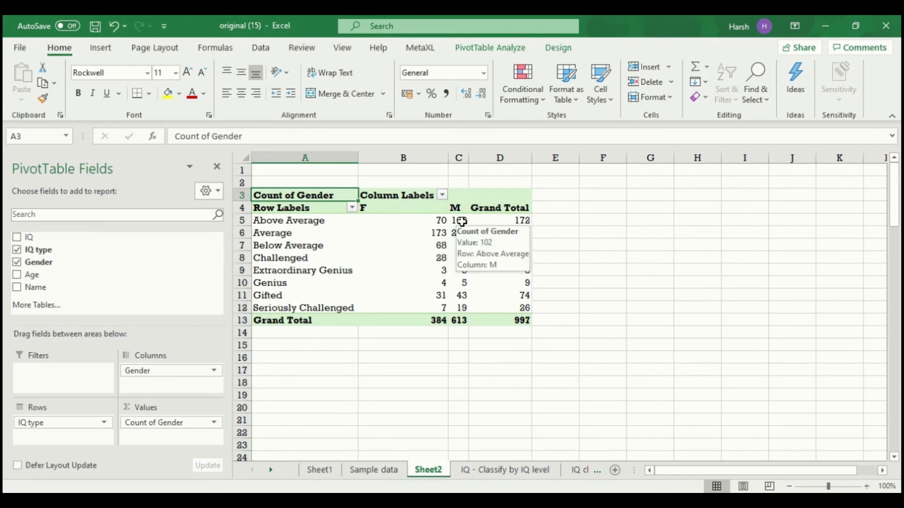
mouse_move(465, 296)
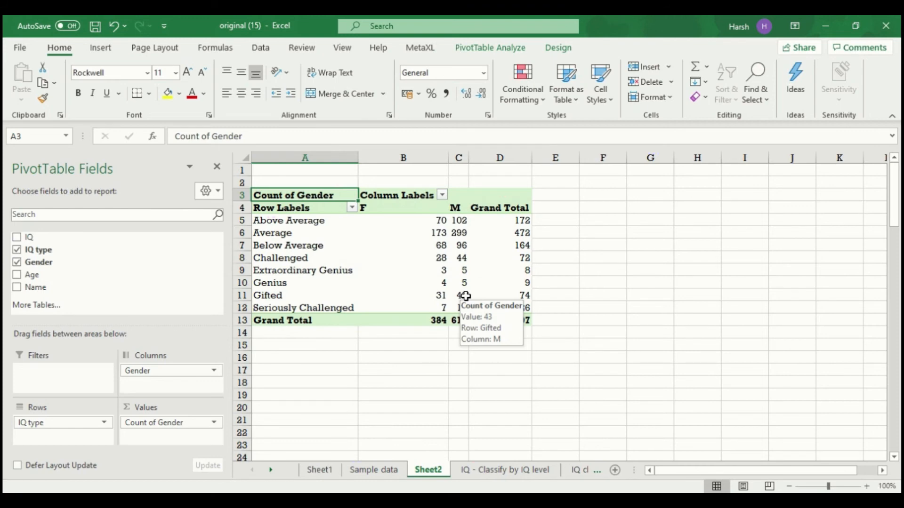
click(505, 469)
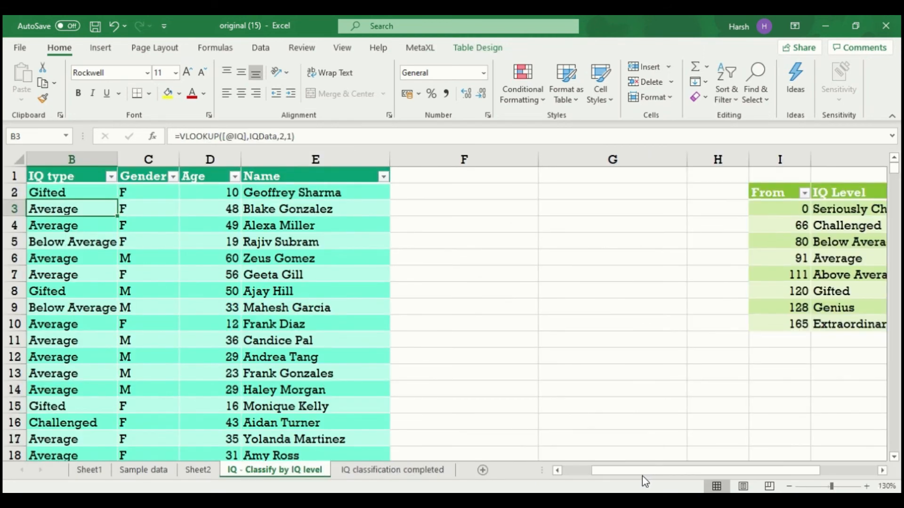
drag(626, 475, 588, 475)
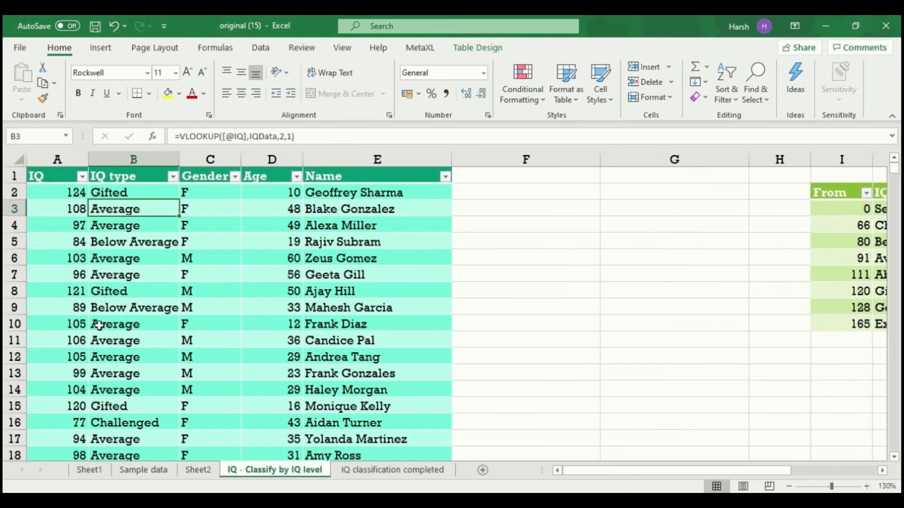